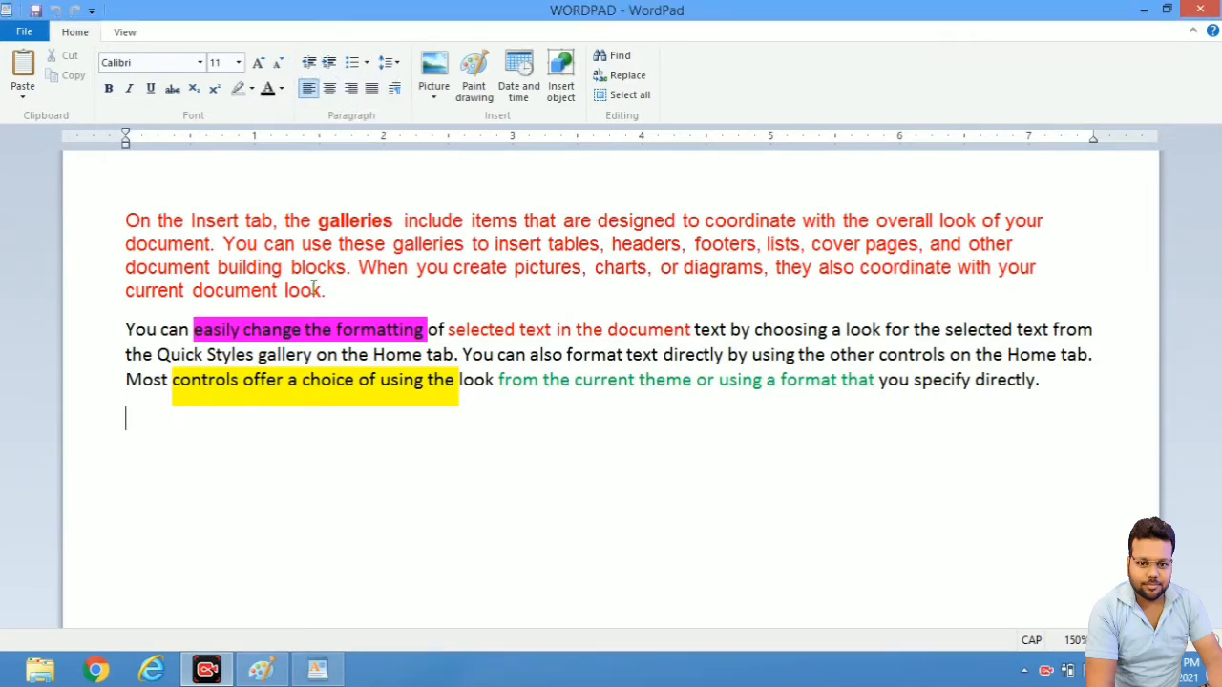
# Step: Increase the indent of the first paragraph seven levels, moving its left edge to 3.5 inches on the ruler
pyautogui.moveTo(346, 290); pyautogui.dragTo(131, 221)
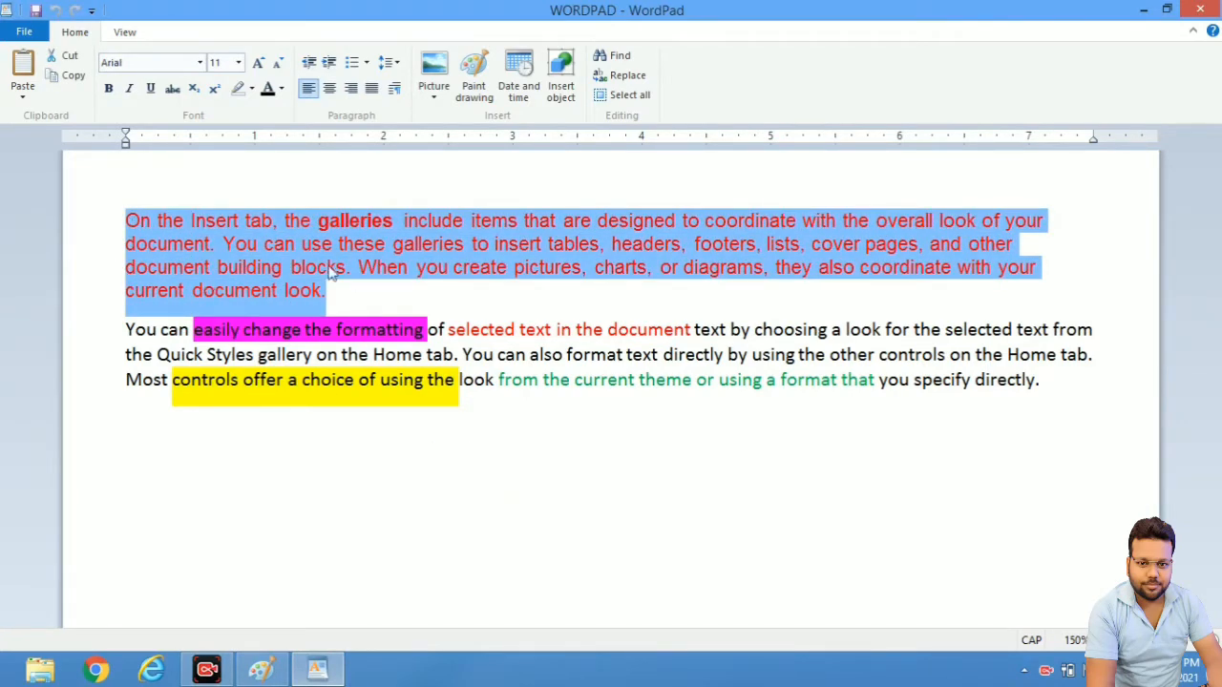
pyautogui.moveTo(330, 291); pyautogui.dragTo(143, 221)
pyautogui.click(331, 65)
pyautogui.click(331, 65)
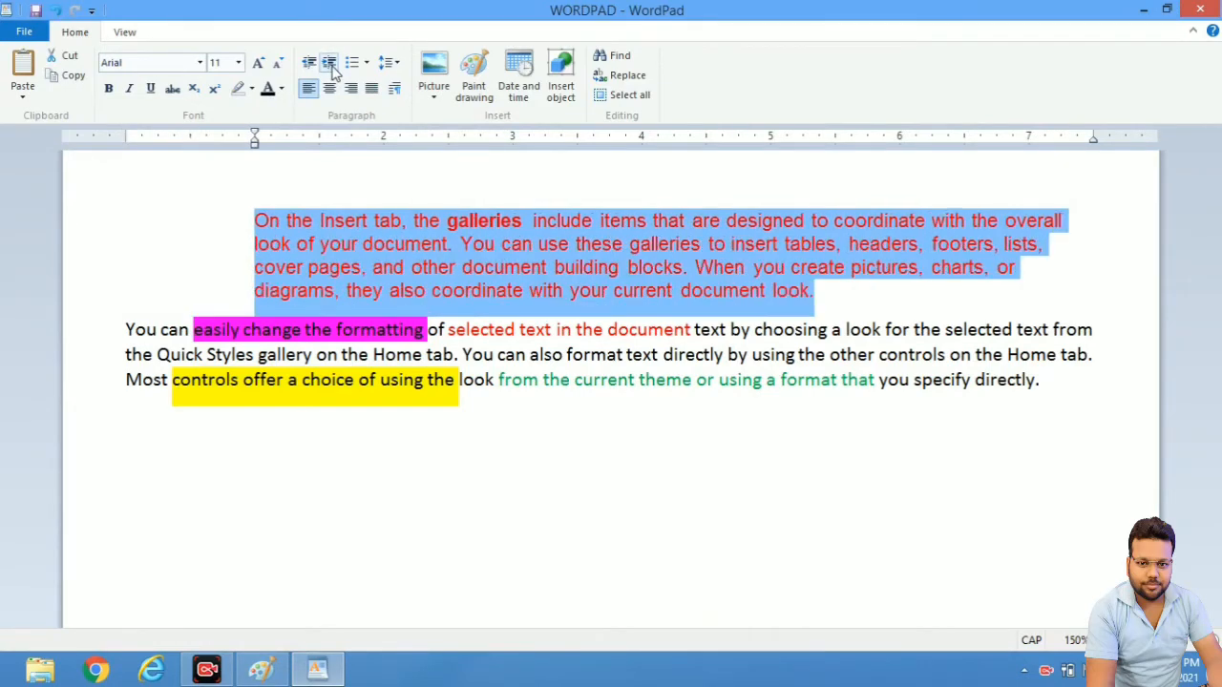
pyautogui.click(331, 65)
pyautogui.click(330, 65)
pyautogui.click(330, 65)
pyautogui.click(330, 65)
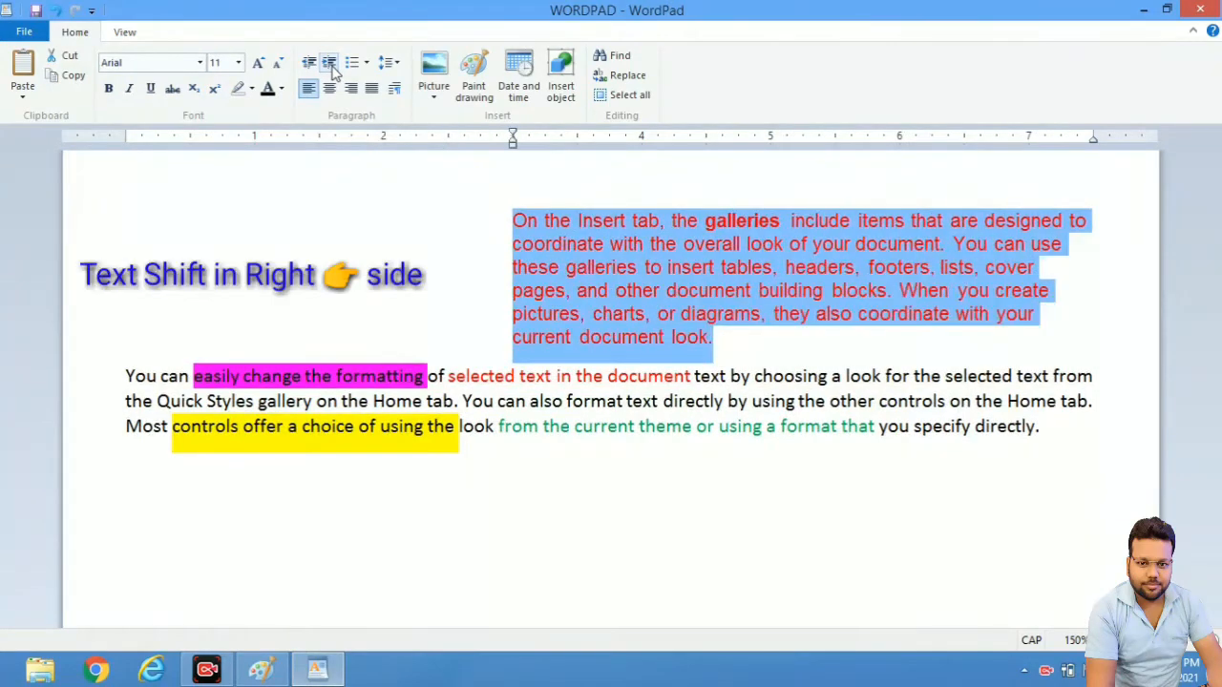
pyautogui.click(330, 65)
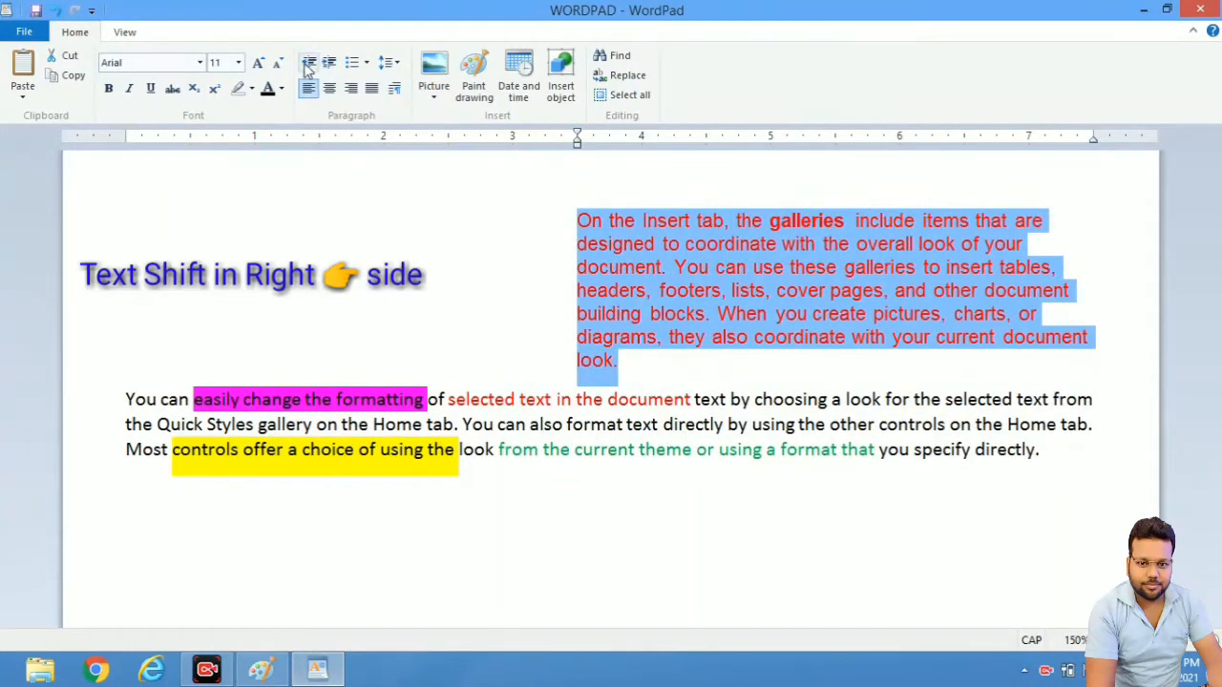
# Step: Decrease the indent of the first paragraph seven levels, bringing it back to the left margin
pyautogui.click(307, 65)
pyautogui.click(307, 65)
pyautogui.click(308, 65)
pyautogui.click(308, 65)
pyautogui.click(307, 64)
pyautogui.click(307, 65)
pyautogui.click(308, 65)
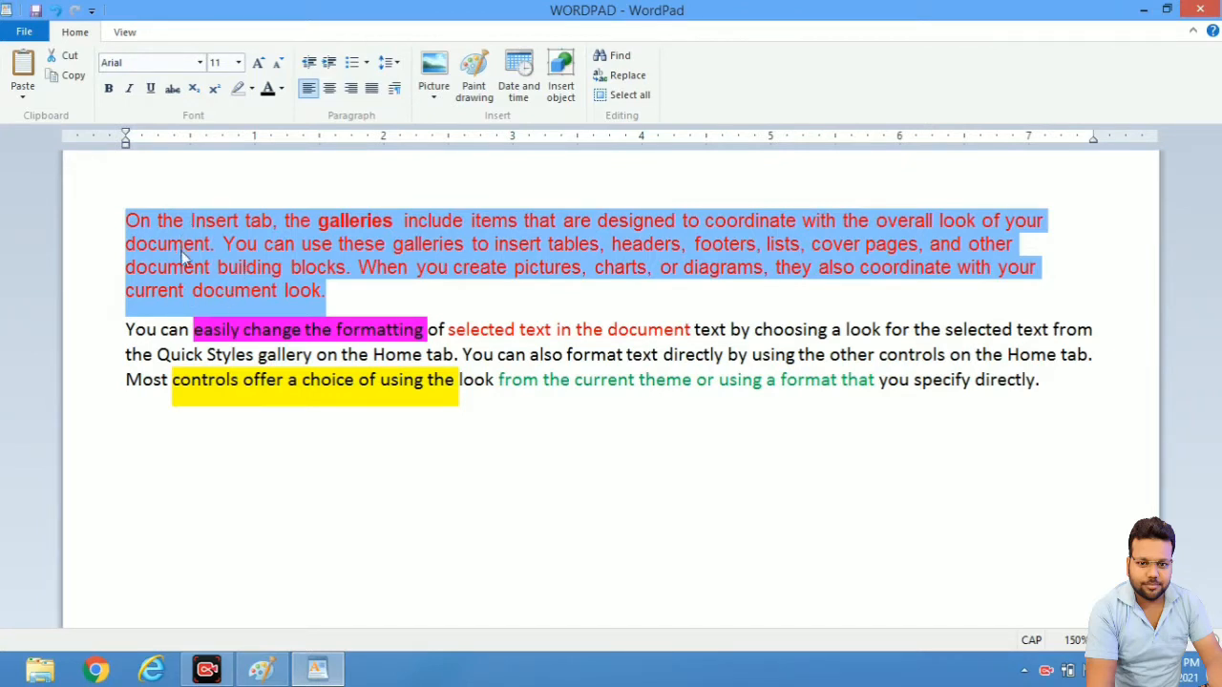
# Step: Indent the first paragraph again by seven levels, to 3.5 inches on the ruler
pyautogui.click(329, 64)
pyautogui.click(329, 64)
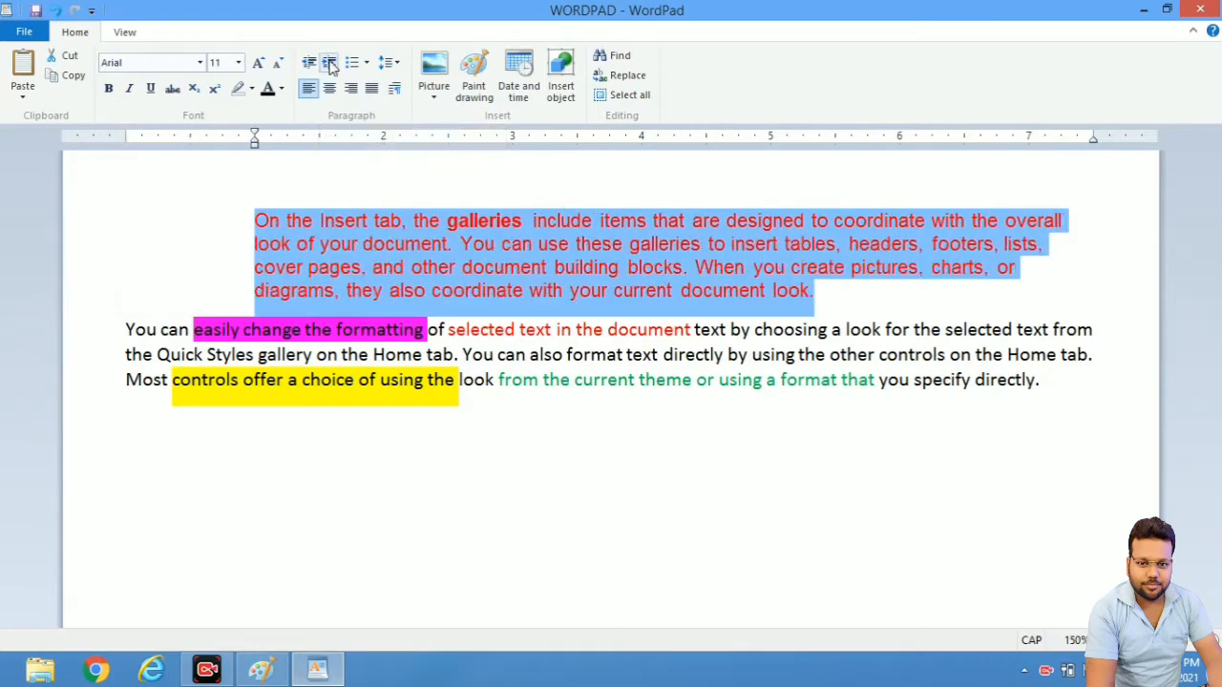
pyautogui.click(329, 64)
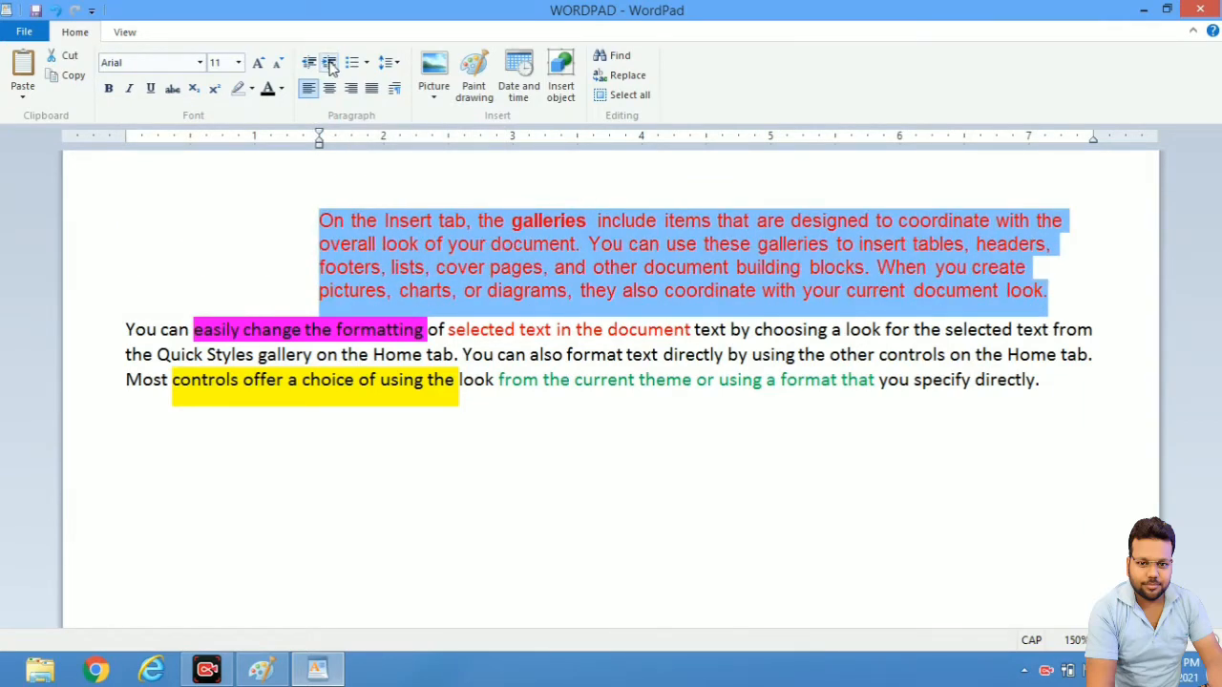
pyautogui.click(330, 64)
pyautogui.click(329, 64)
pyautogui.click(329, 64)
pyautogui.click(329, 64)
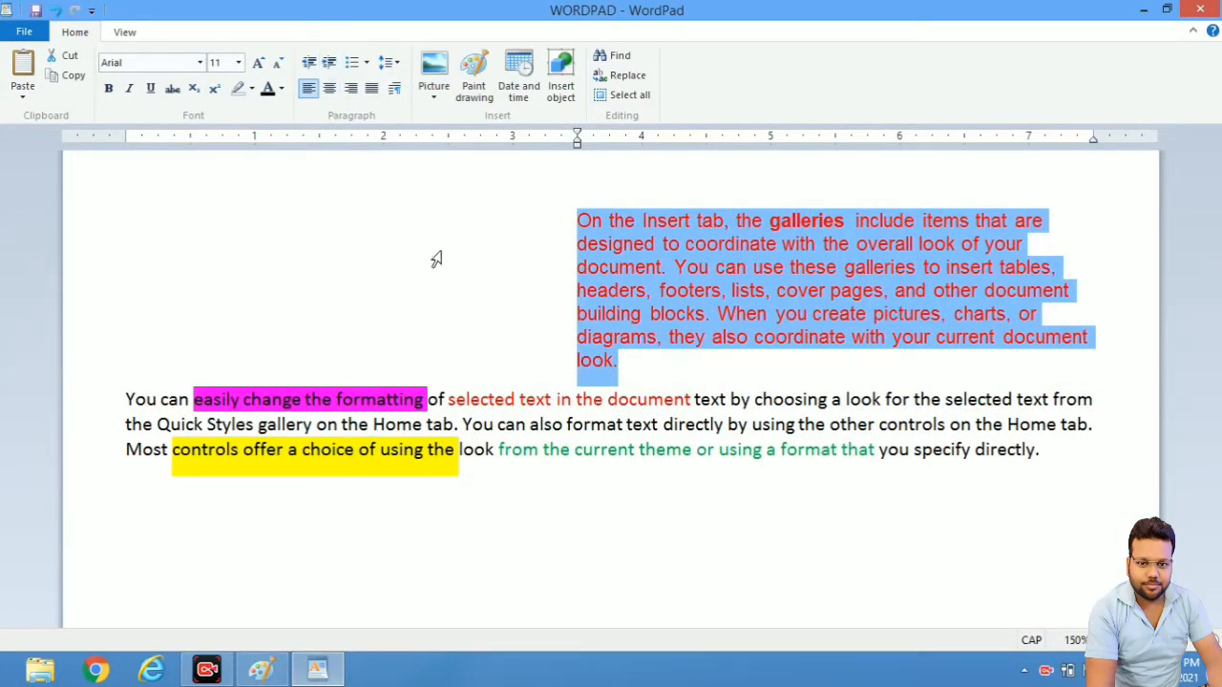
# Step: Remove all seven indent levels from the first paragraph so it starts at the left margin
pyautogui.click(310, 63)
pyautogui.doubleClick(309, 63)
pyautogui.doubleClick(309, 63)
pyautogui.doubleClick(310, 64)
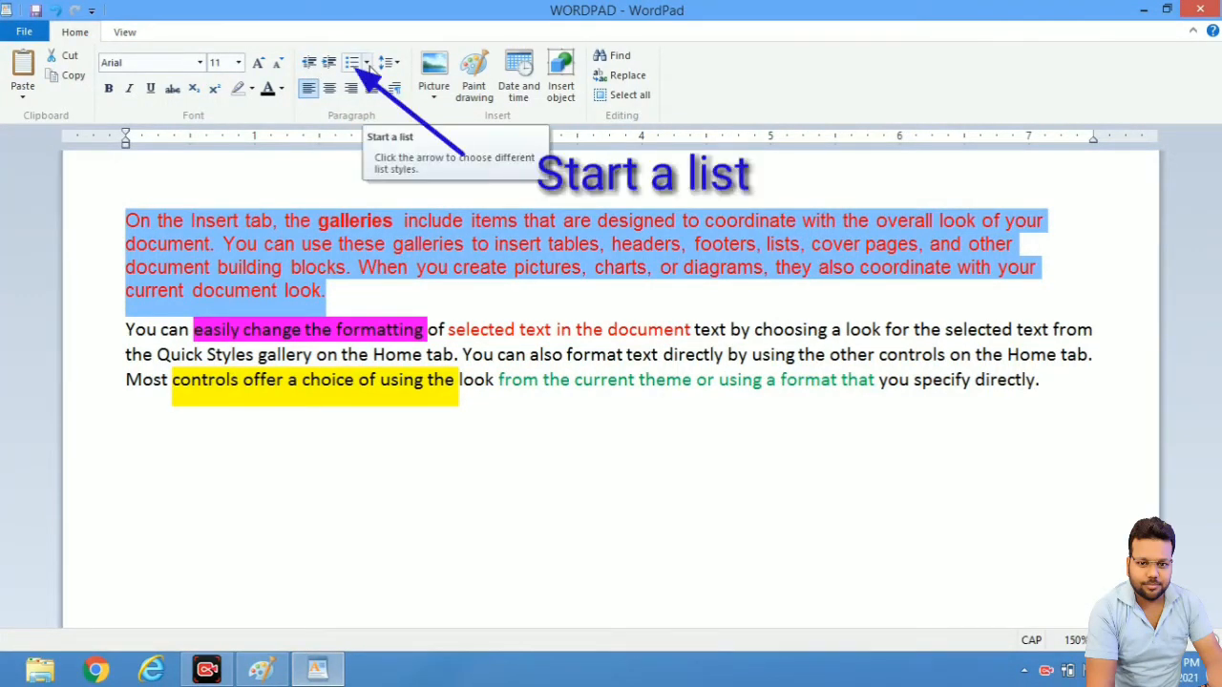
# Step: Format both paragraphs as a list with the Bullet style
pyautogui.click(431, 359)
pyautogui.moveTo(1062, 373); pyautogui.dragTo(325, 122)
pyautogui.click(367, 63)
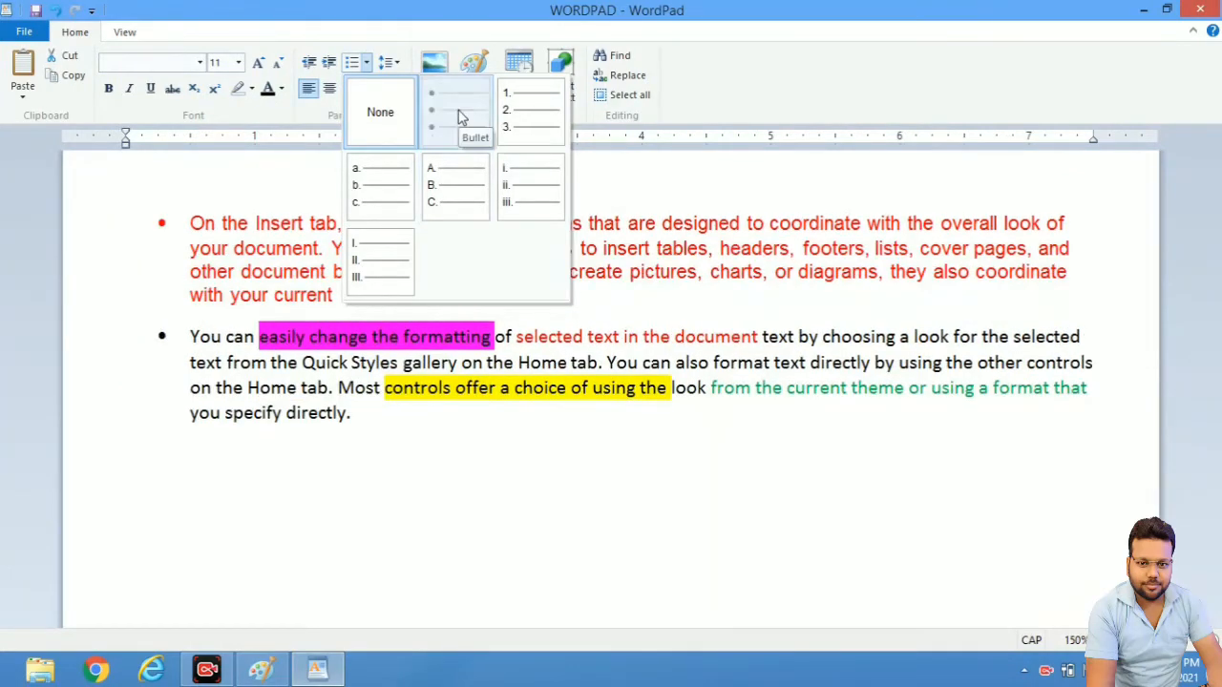
pyautogui.click(462, 115)
pyautogui.click(231, 295)
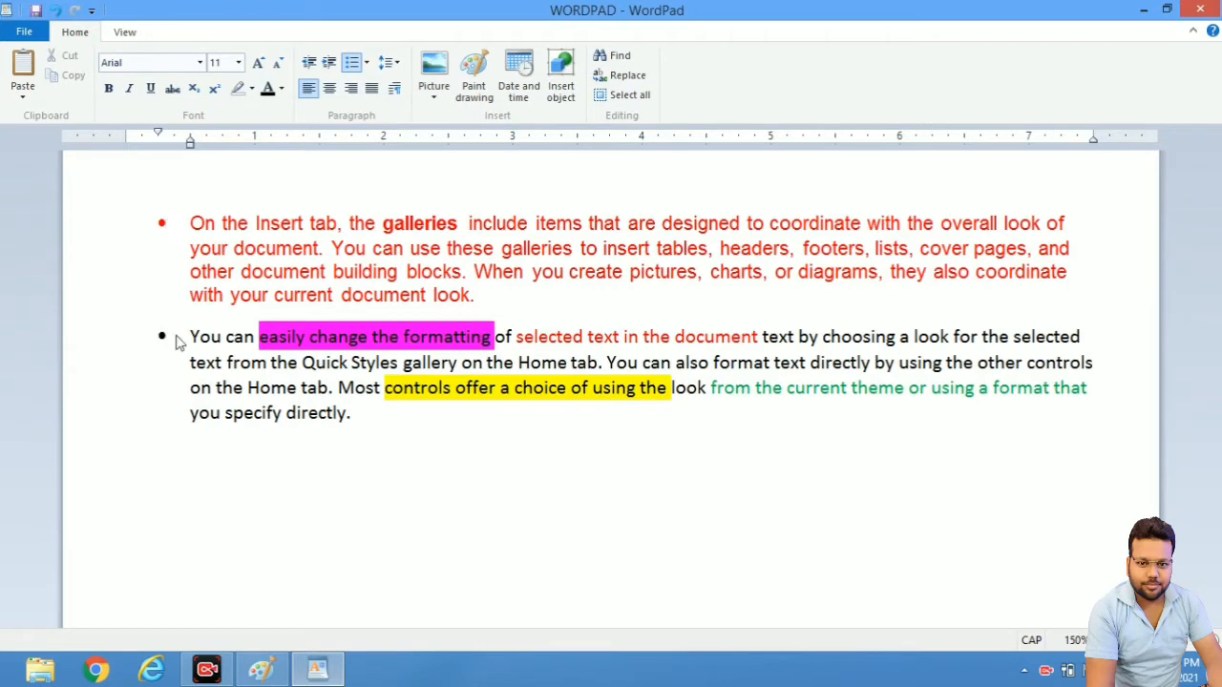
# Step: Change the list style of both paragraphs to 1., 2., 3. numbering
pyautogui.moveTo(369, 416); pyautogui.dragTo(197, 226)
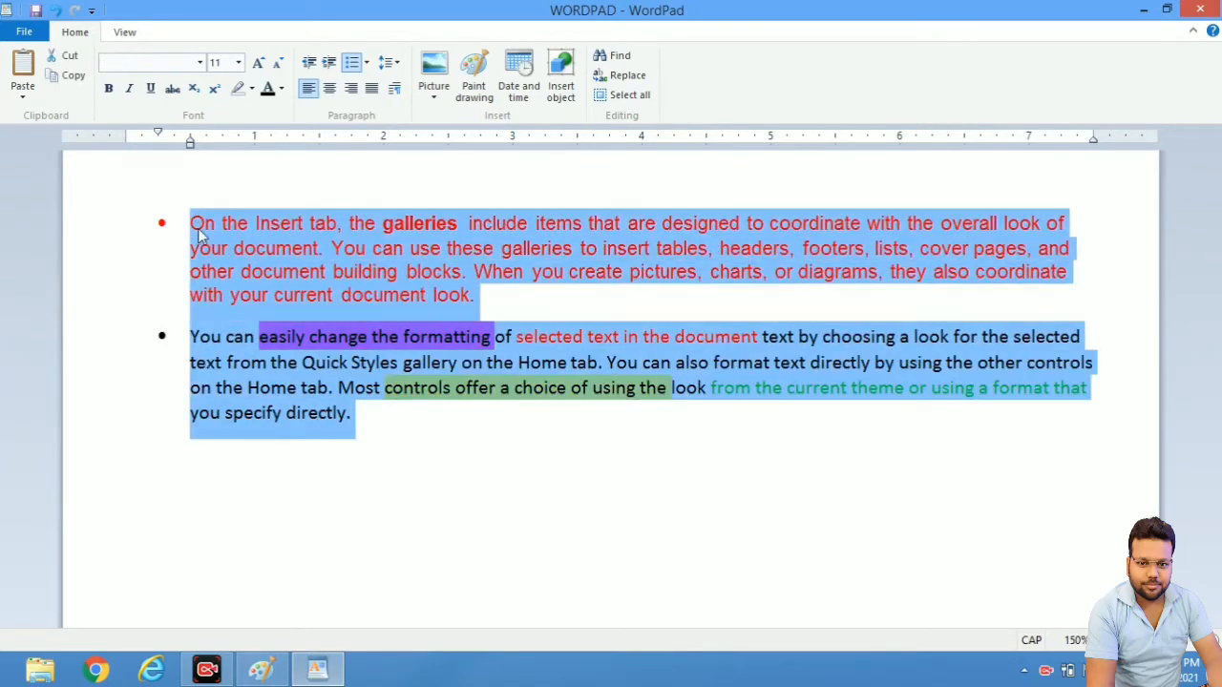
pyautogui.click(367, 63)
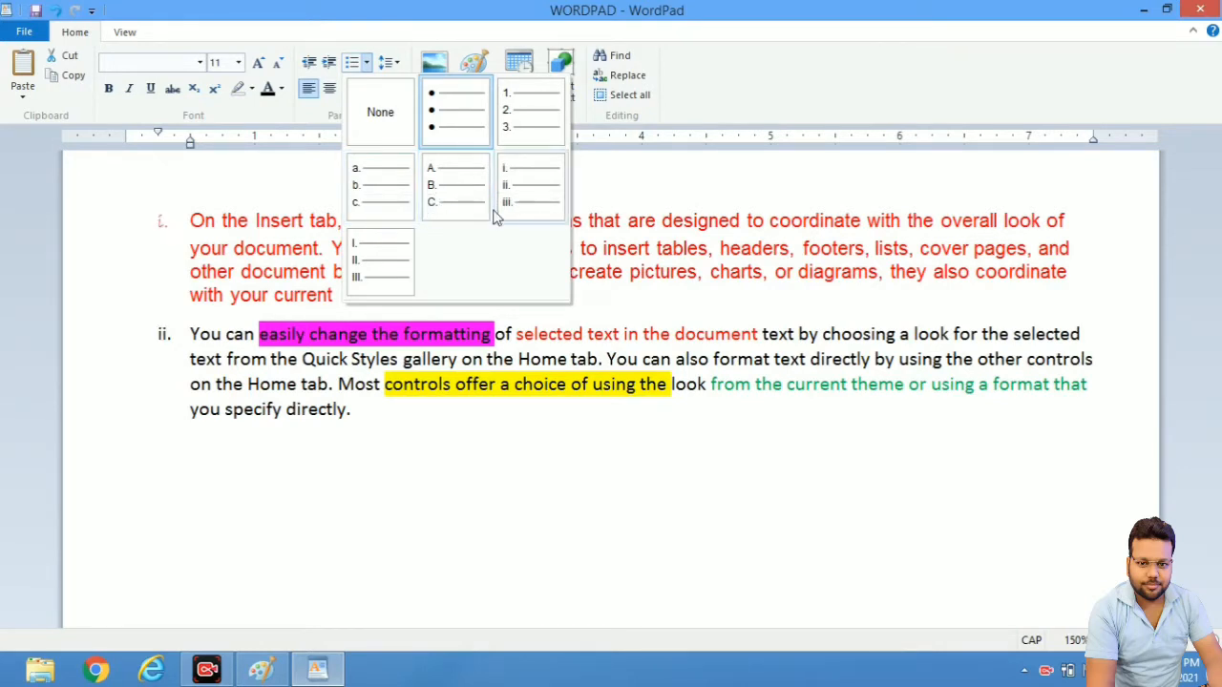
pyautogui.click(525, 112)
pyautogui.click(321, 336)
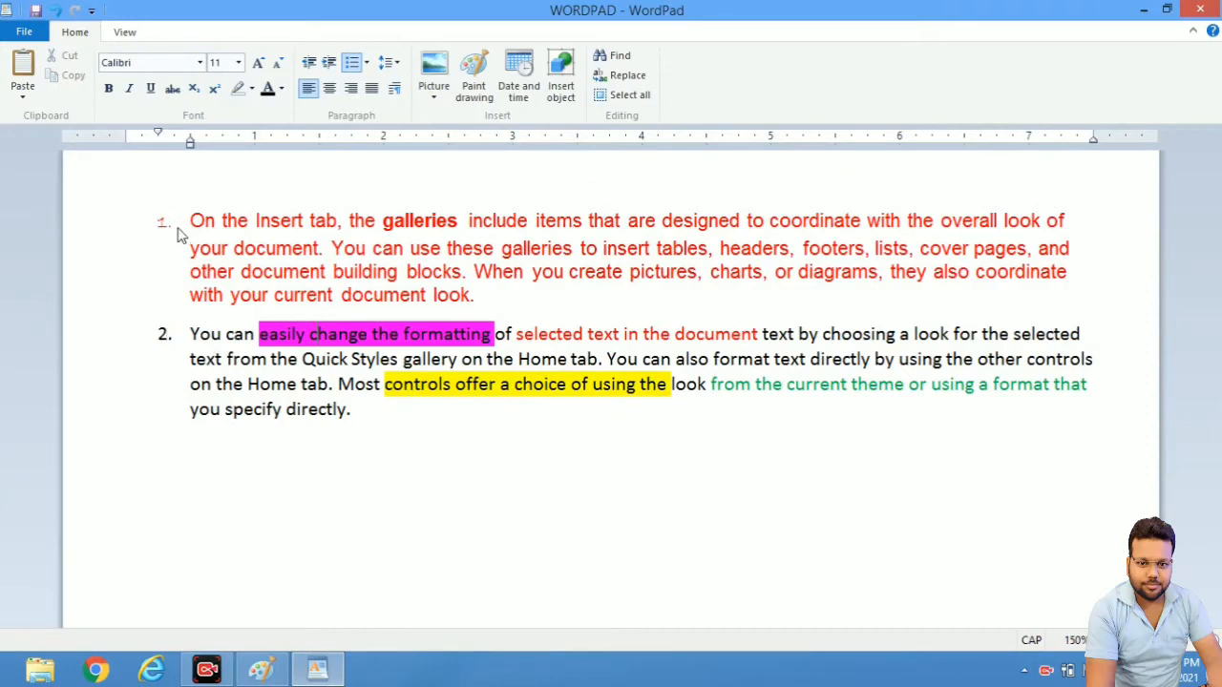
# Step: Change the list style of both paragraphs to uppercase letters A., B., C
pyautogui.press('ctrl')
pyautogui.press('ctrl')
pyautogui.moveTo(380, 417); pyautogui.dragTo(197, 226)
pyautogui.click(366, 63)
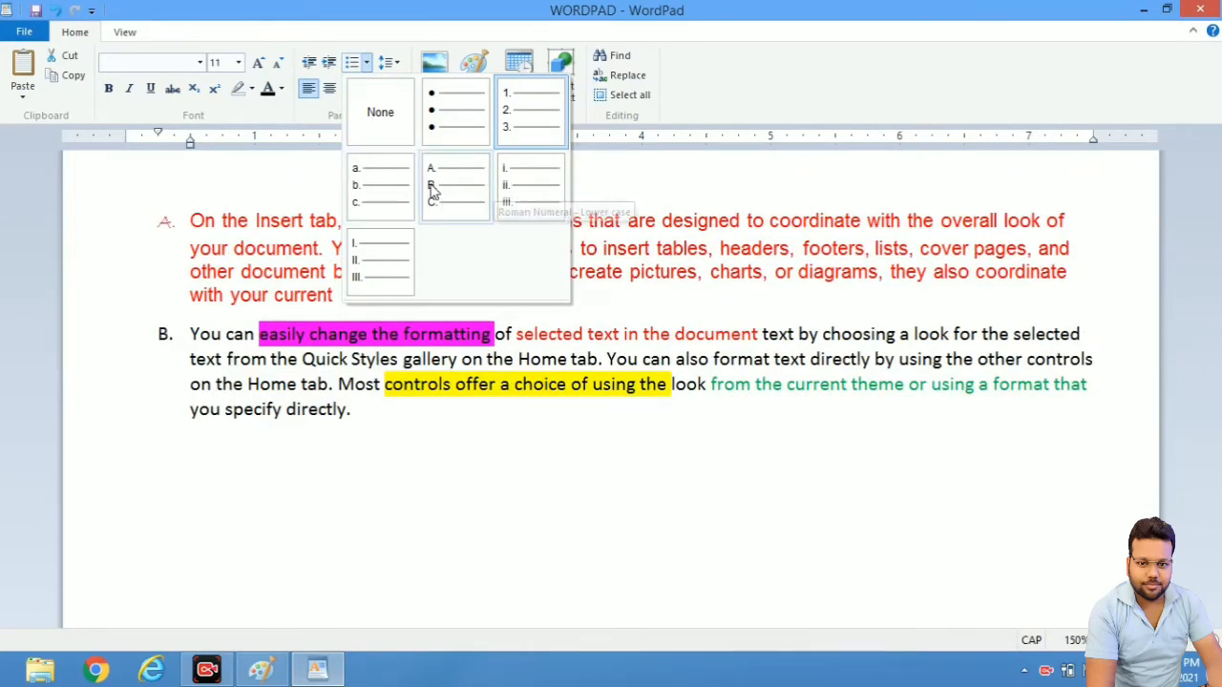
pyautogui.click(432, 190)
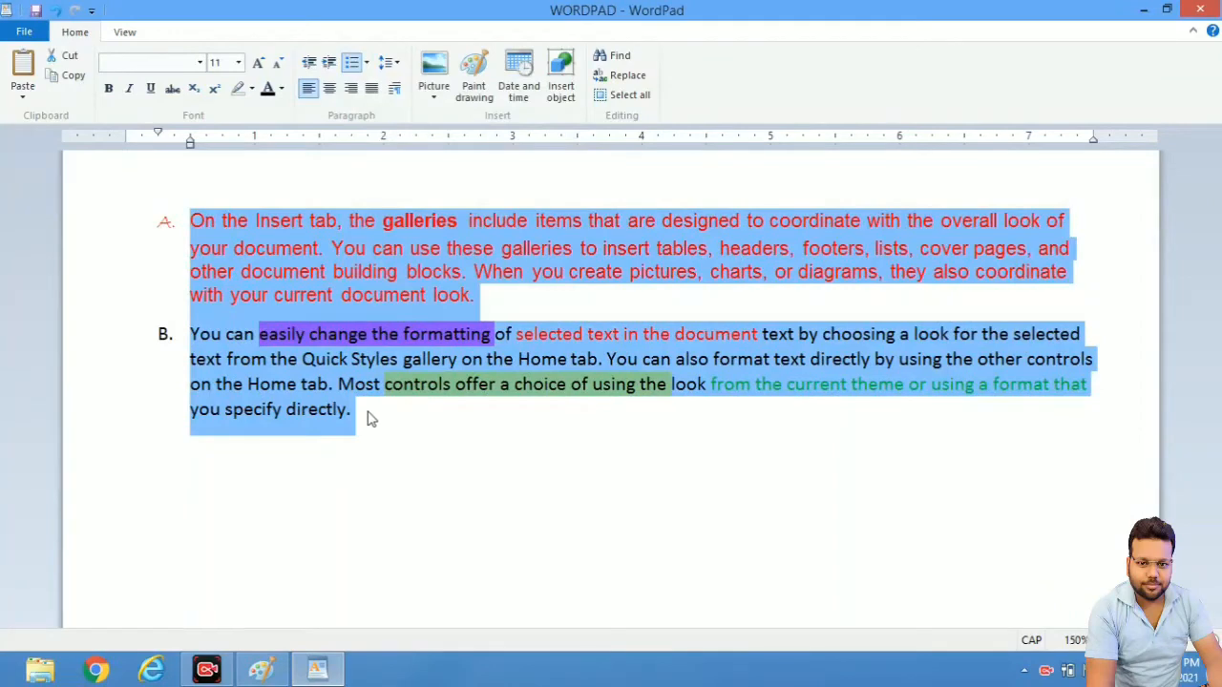
# Step: Add the list items EWOIORWEPIROPWE and ERUIEWIRWEOUIRWEU after the second paragraph and end the list below them
pyautogui.click(359, 417)
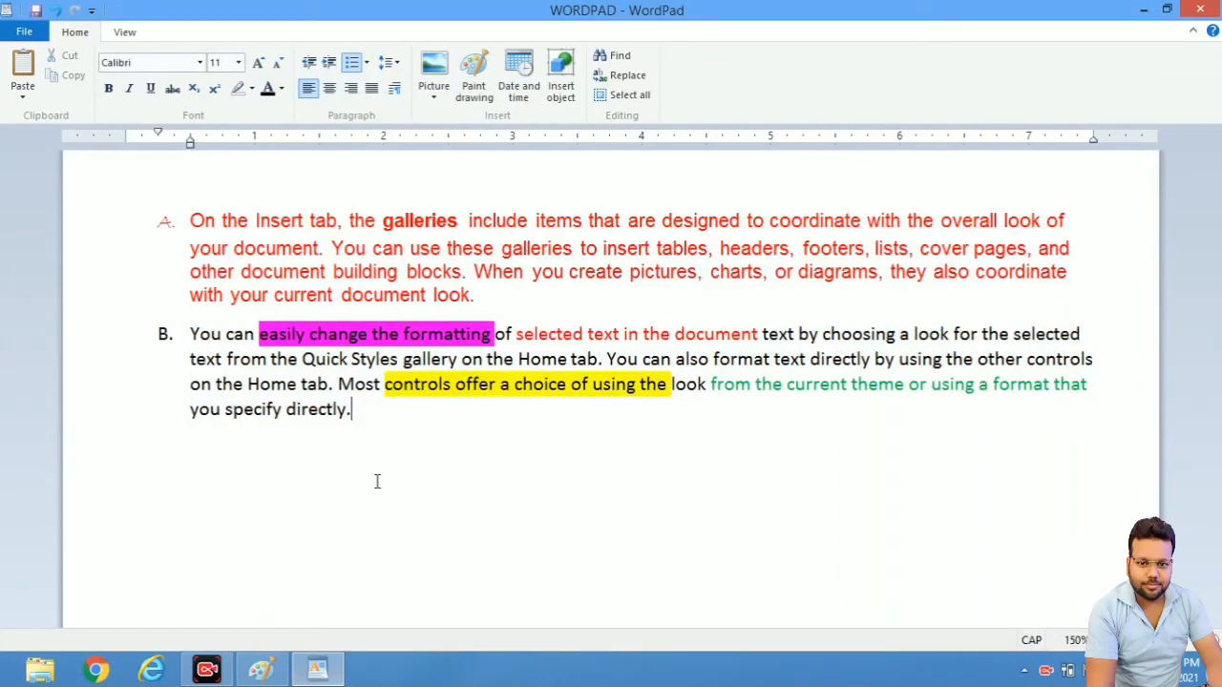
pyautogui.press('Return')
pyautogui.write('EWOIORWEPIROPWE')
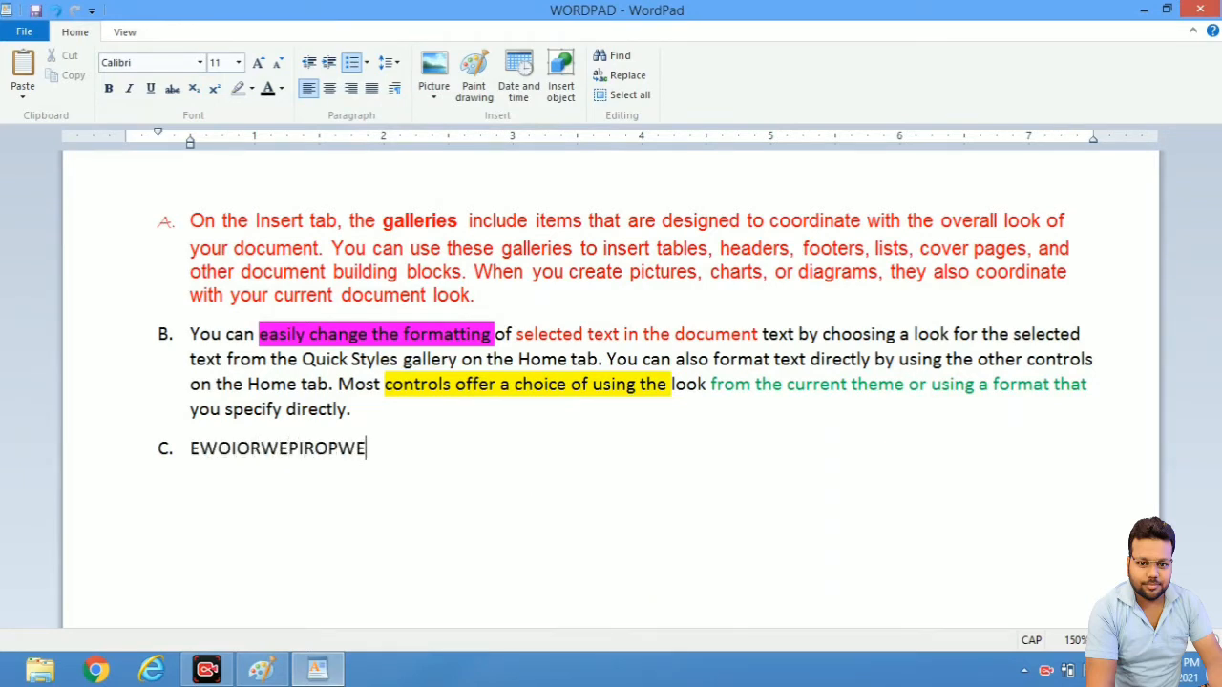
pyautogui.press('Return')
pyautogui.write('ERUIEWIRWEOUIRWEU')
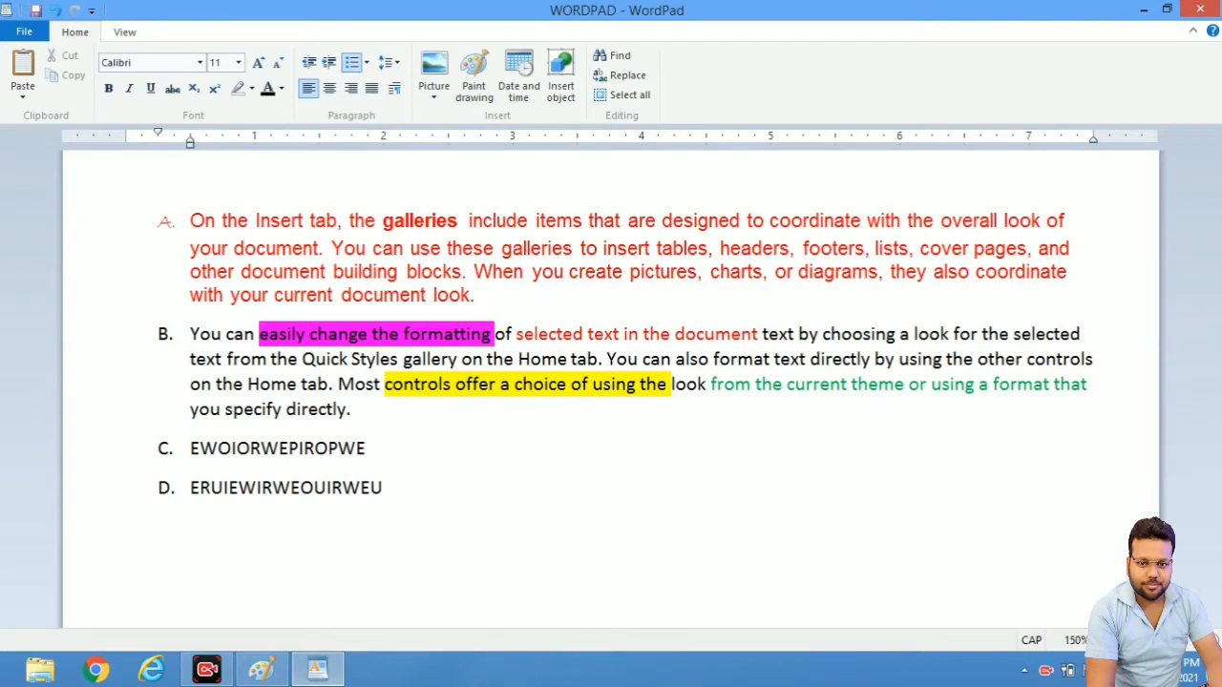
pyautogui.press('Return')
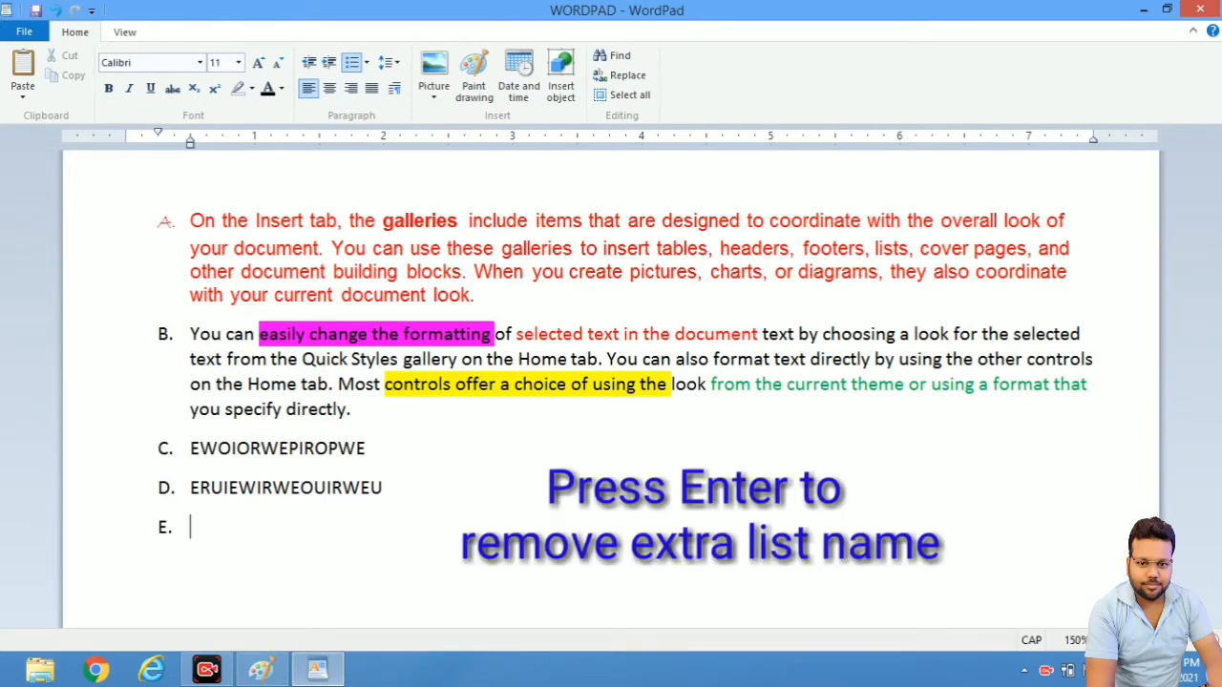
pyautogui.press('Return')
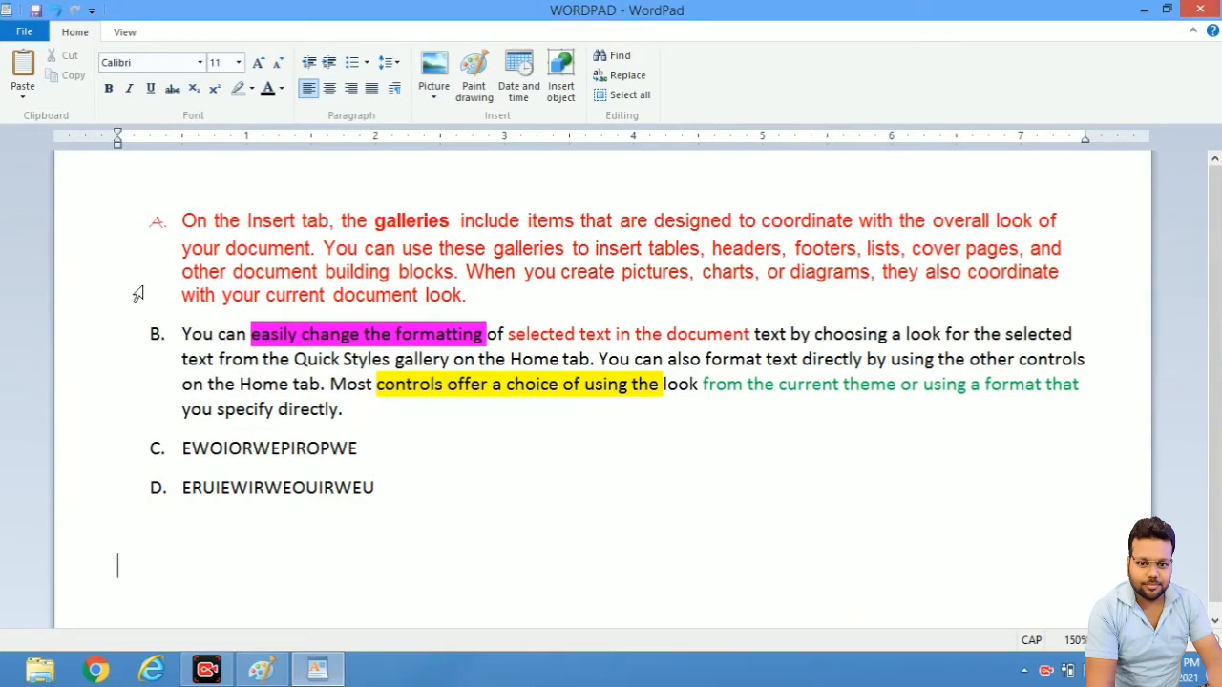
# Step: Set the list style of all four items to None and delete the two lines EWOIORWEPIROPWE and ERUIEWIRWEOUIRWEU
pyautogui.click(382, 489)
pyautogui.moveTo(382, 489); pyautogui.dragTo(181, 223)
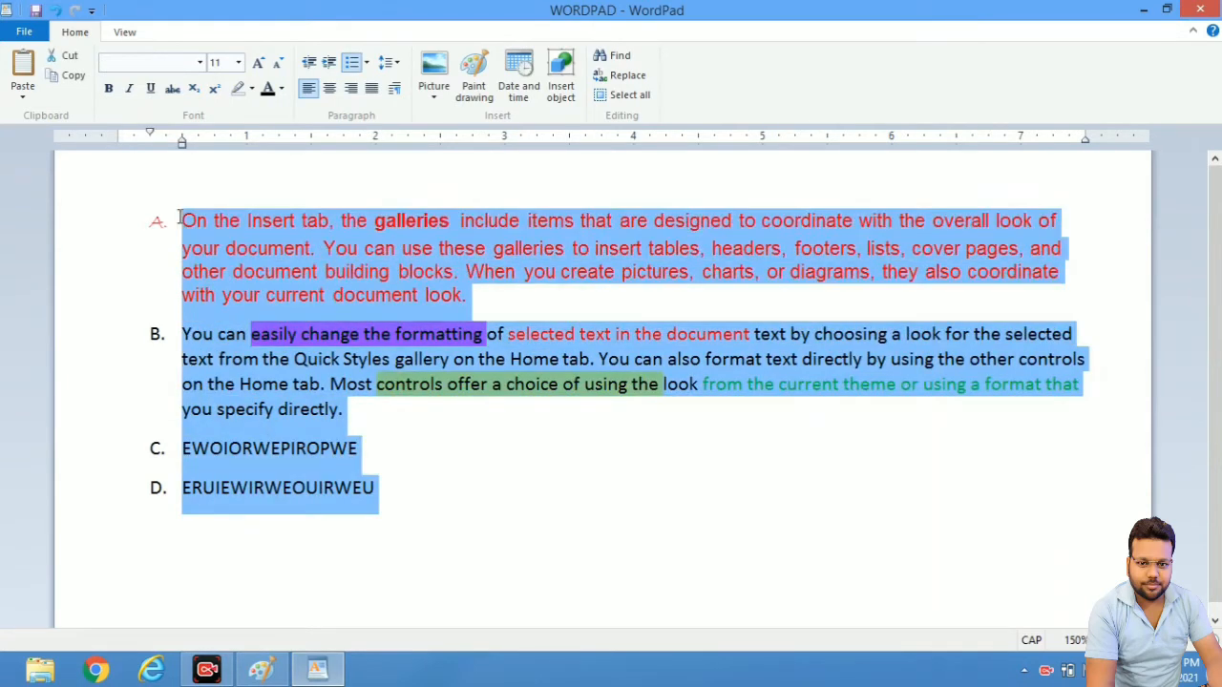
pyautogui.click(367, 63)
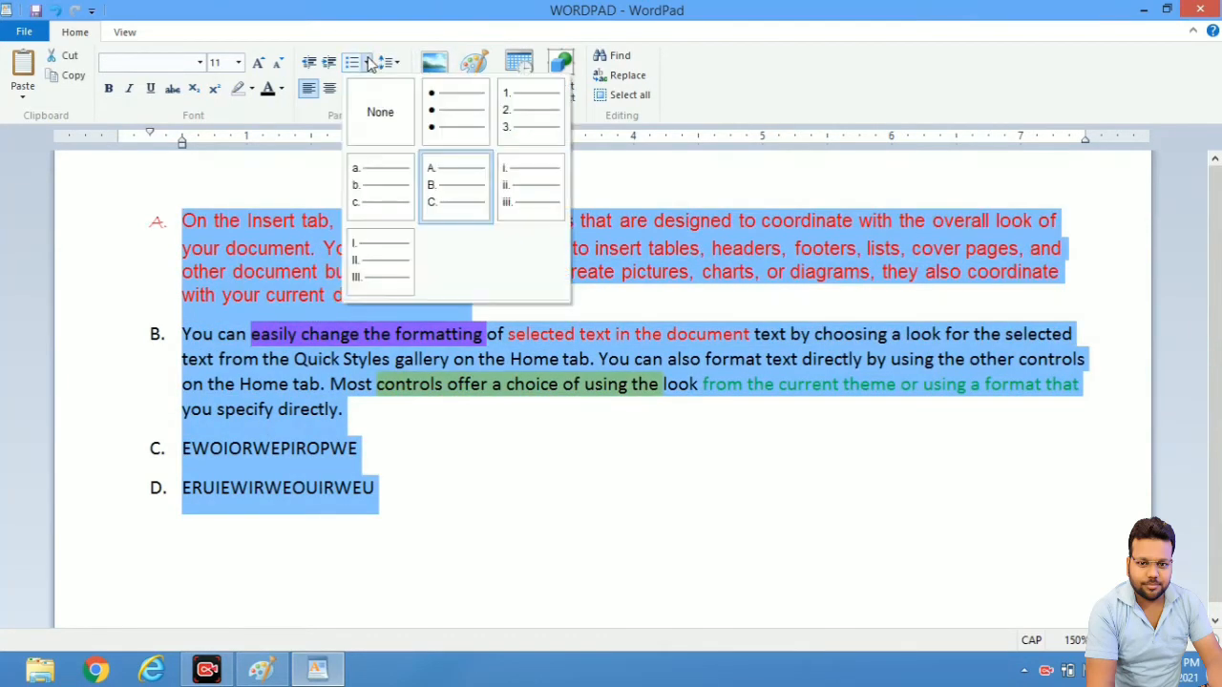
pyautogui.click(385, 129)
pyautogui.click(196, 354)
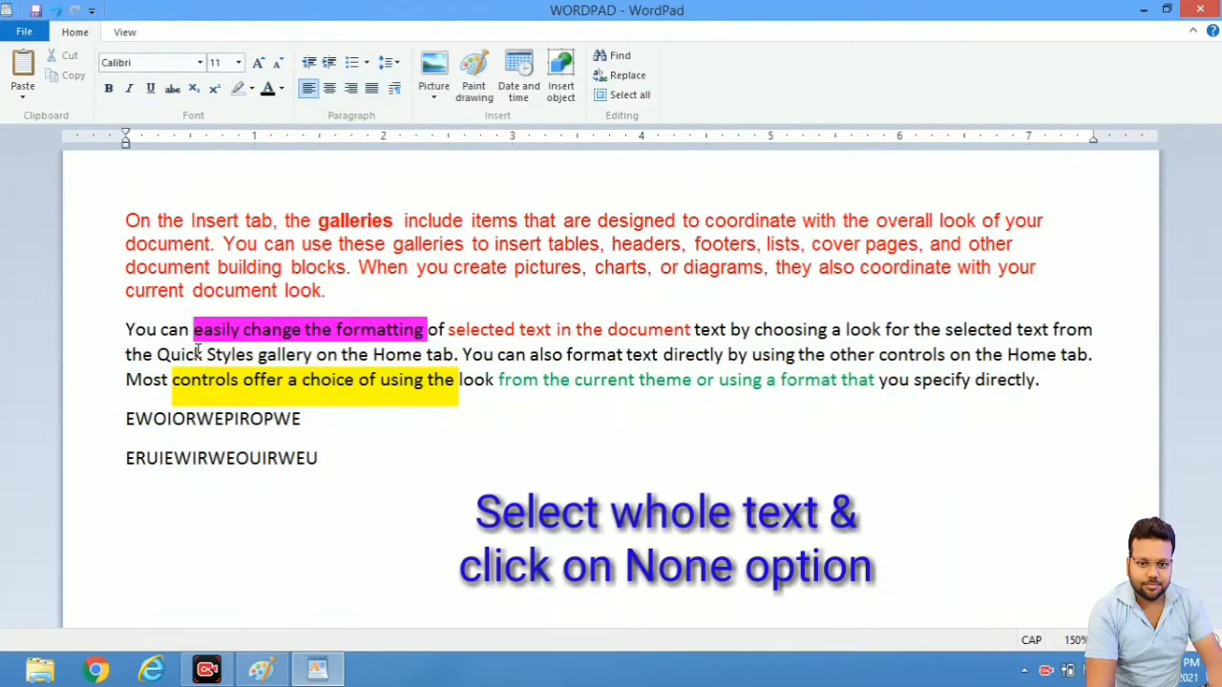
pyautogui.moveTo(342, 470); pyautogui.dragTo(141, 423)
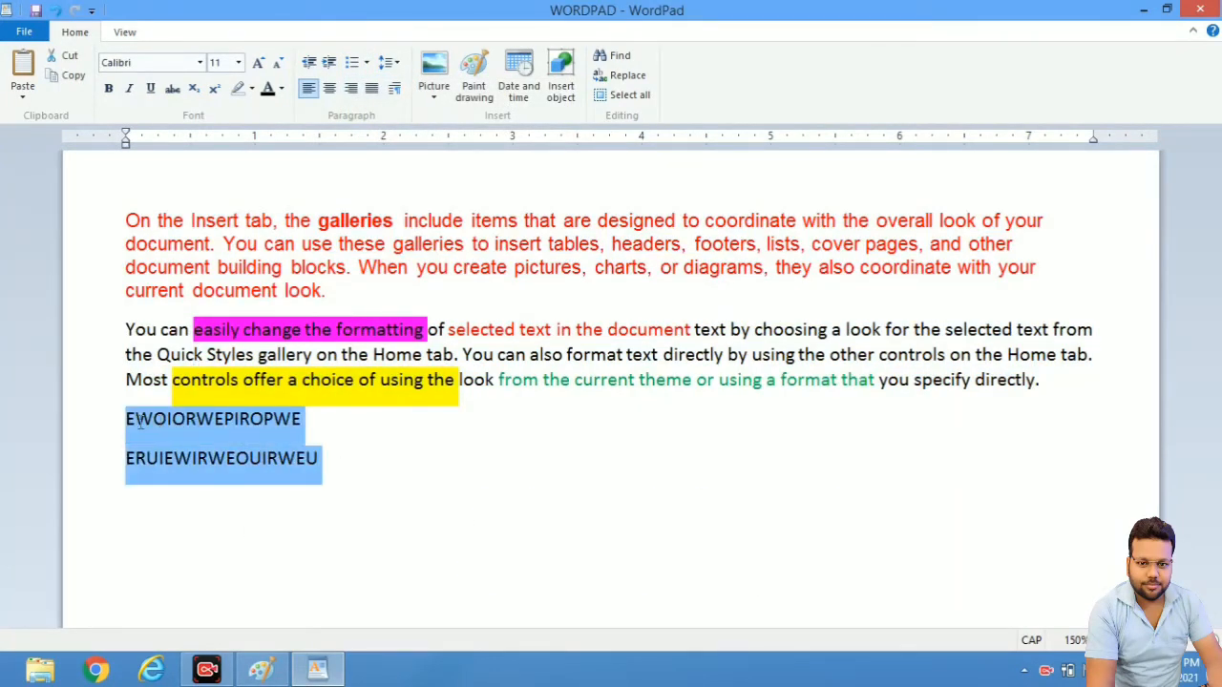
pyautogui.press('Delete')
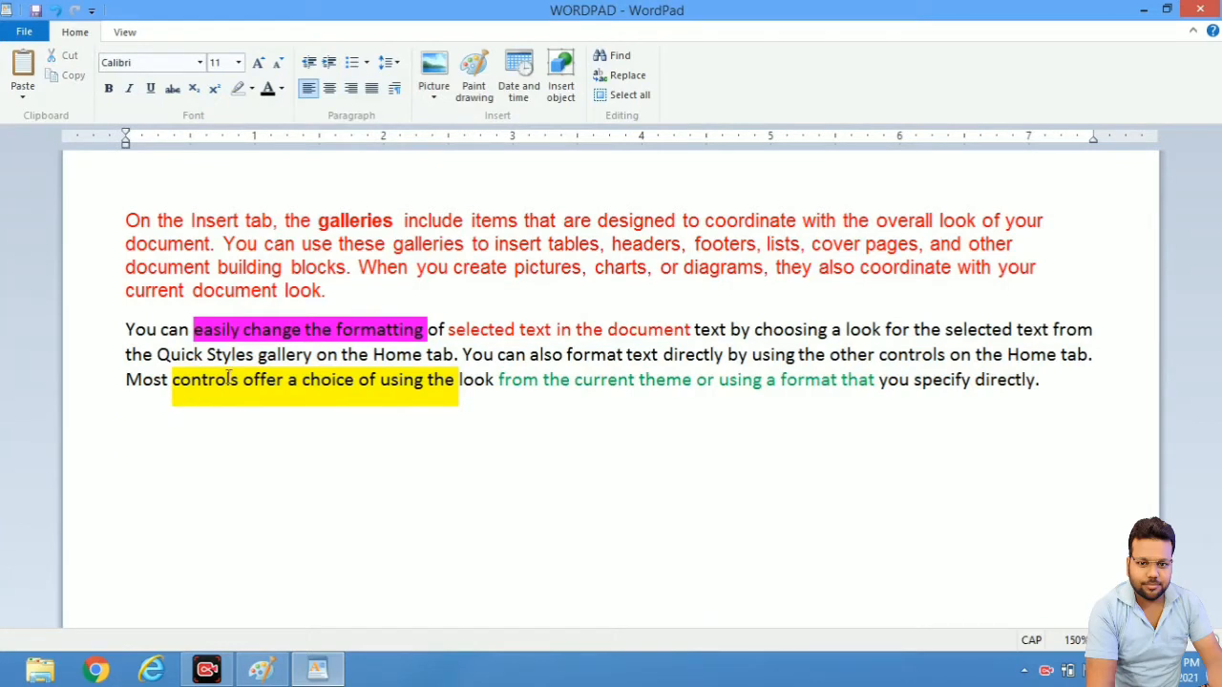
# Step: Remove the highlight colours from the second paragraph and set its whole text colour to Automatic
pyautogui.moveTo(101, 336); pyautogui.dragTo(201, 392)
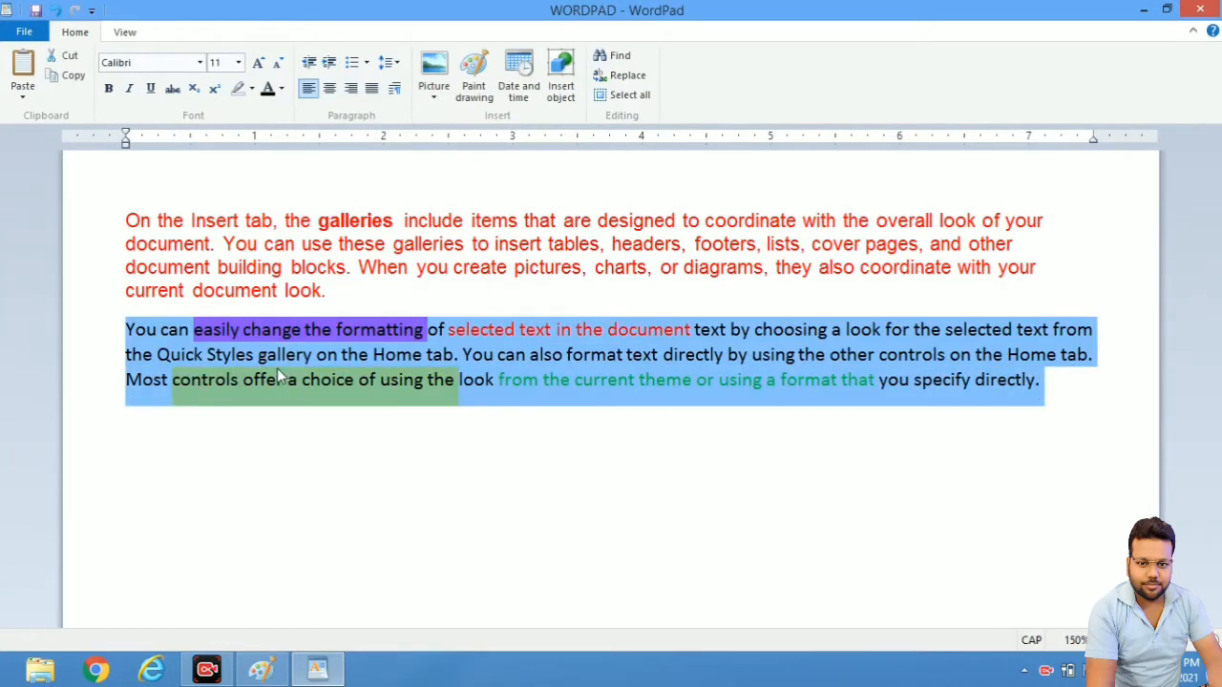
pyautogui.click(252, 88)
pyautogui.click(282, 189)
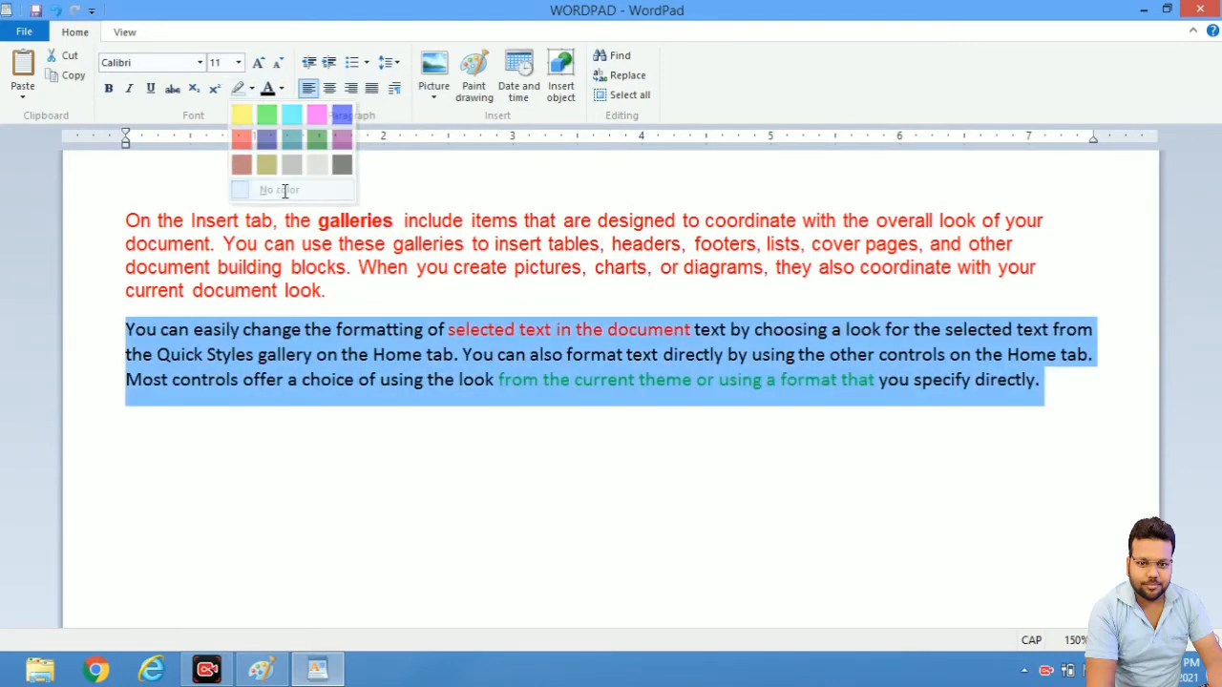
pyautogui.click(282, 88)
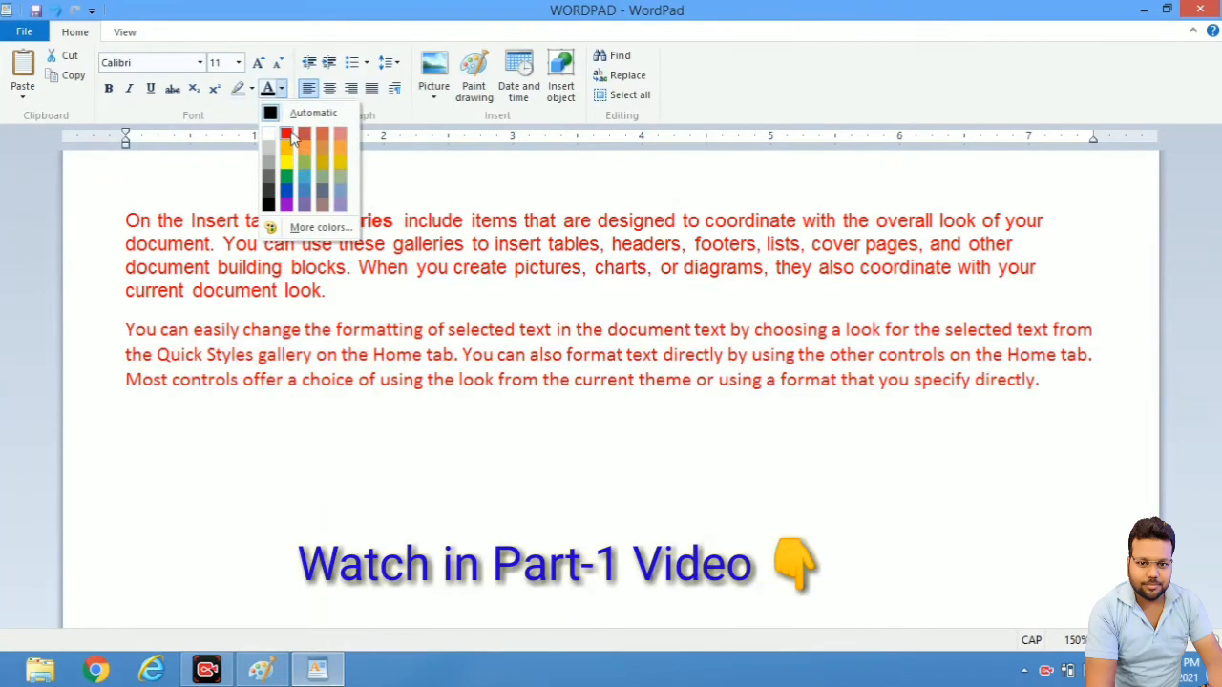
pyautogui.click(298, 121)
pyautogui.click(509, 410)
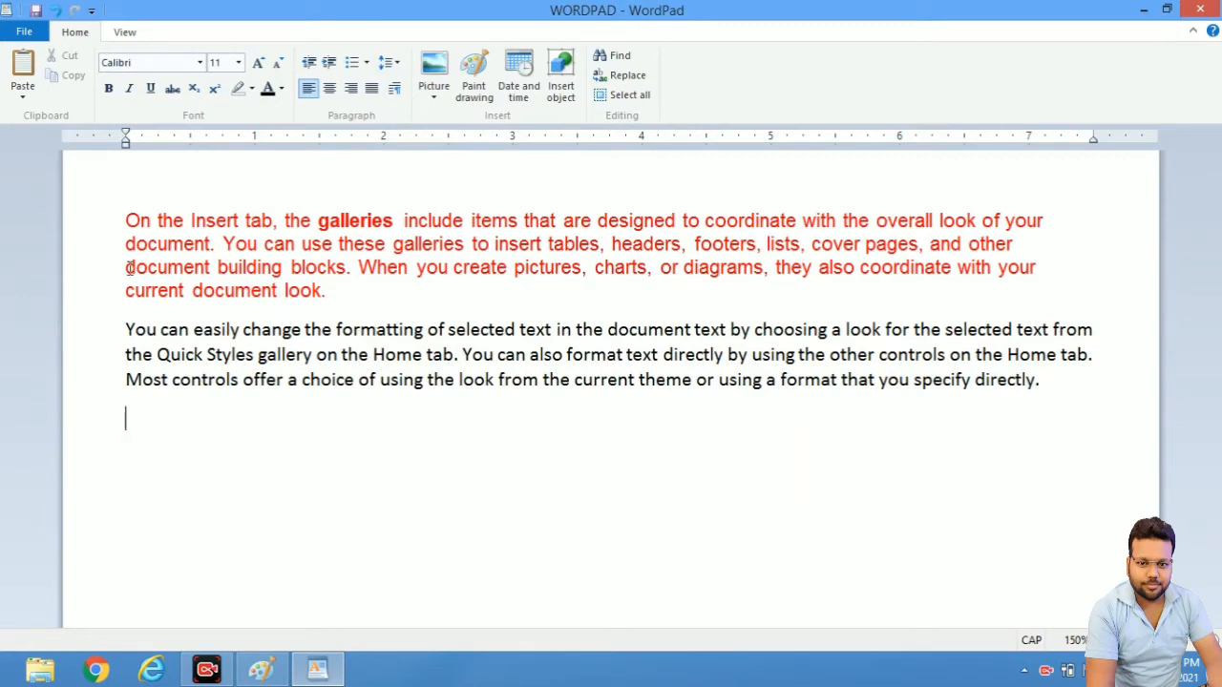
# Step: Set the line spacing of the first paragraph to 2
pyautogui.moveTo(125, 220); pyautogui.dragTo(347, 289)
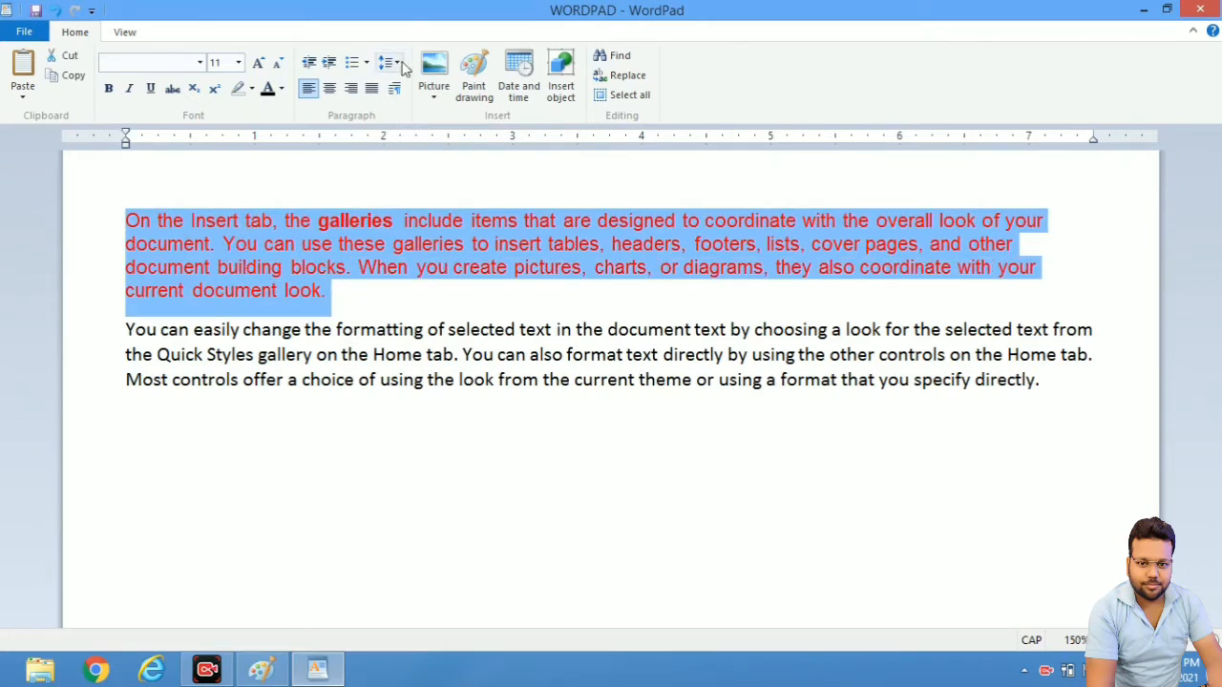
pyautogui.click(400, 65)
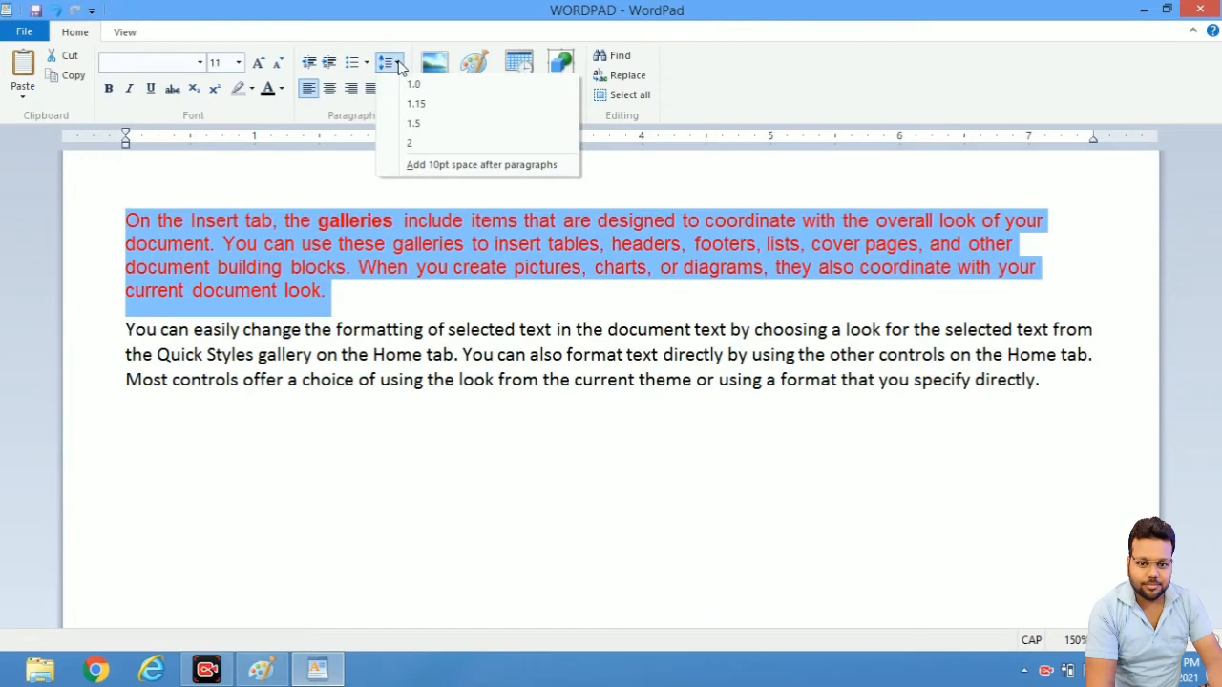
pyautogui.click(408, 143)
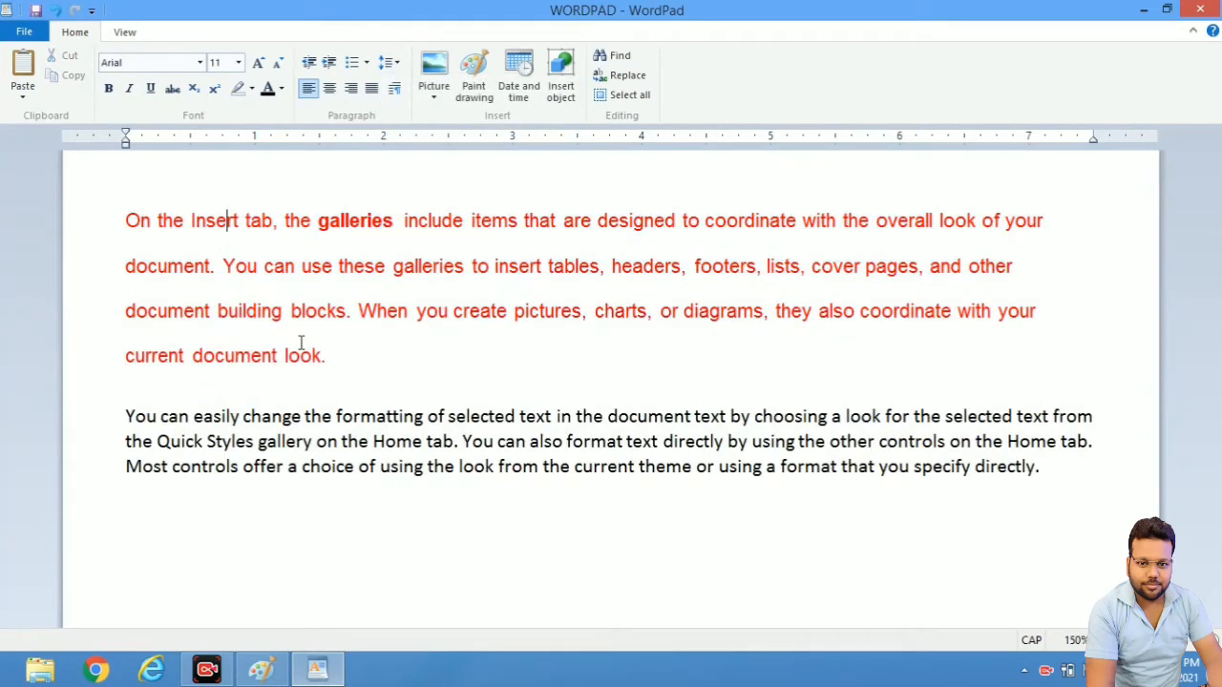
# Step: Set the line spacing of the first paragraph to 1.5
pyautogui.moveTo(330, 355); pyautogui.dragTo(131, 232)
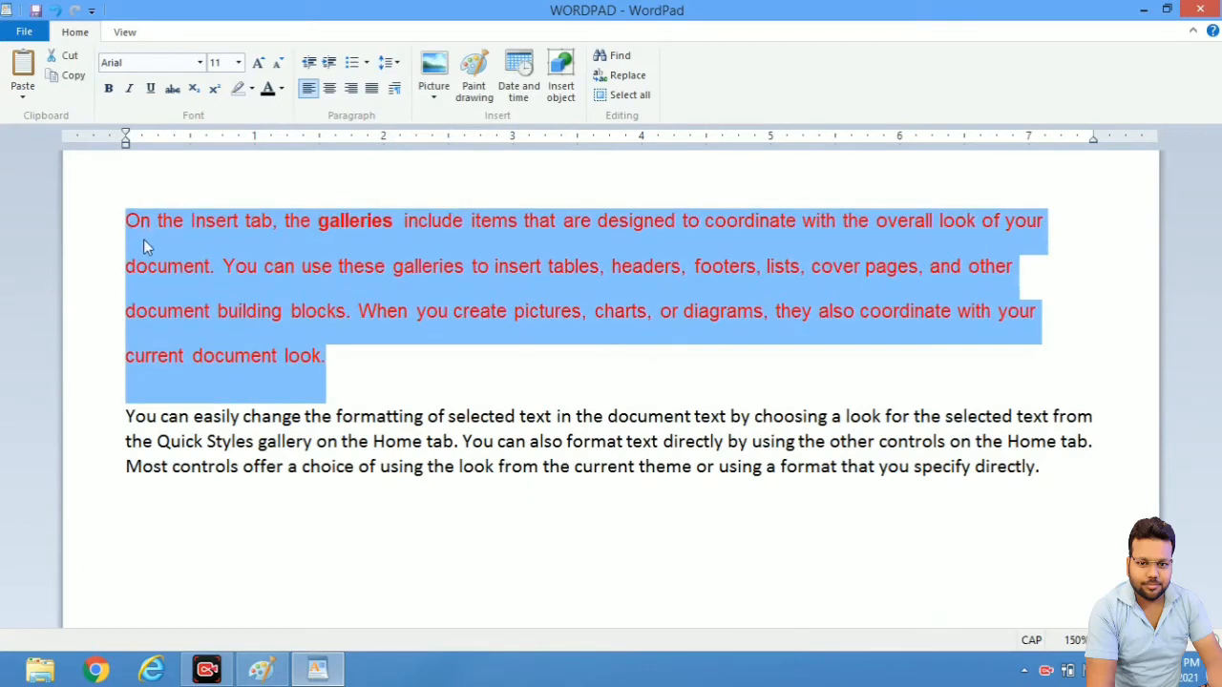
pyautogui.click(393, 63)
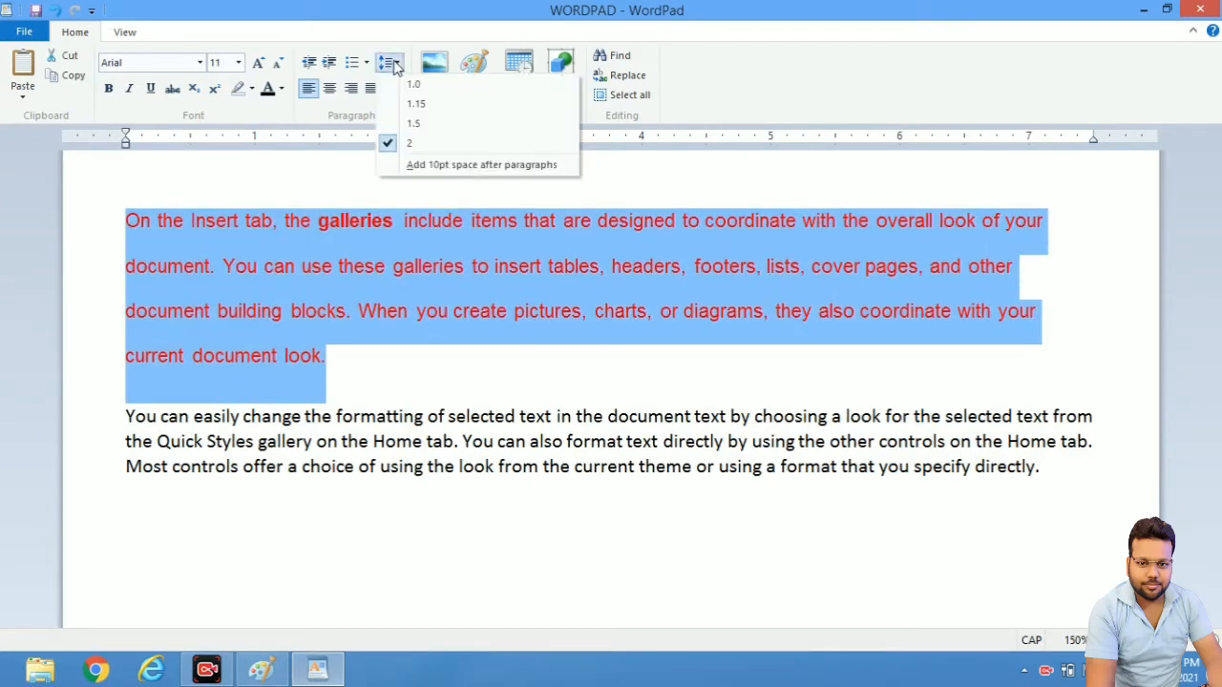
pyautogui.click(426, 133)
pyautogui.click(306, 373)
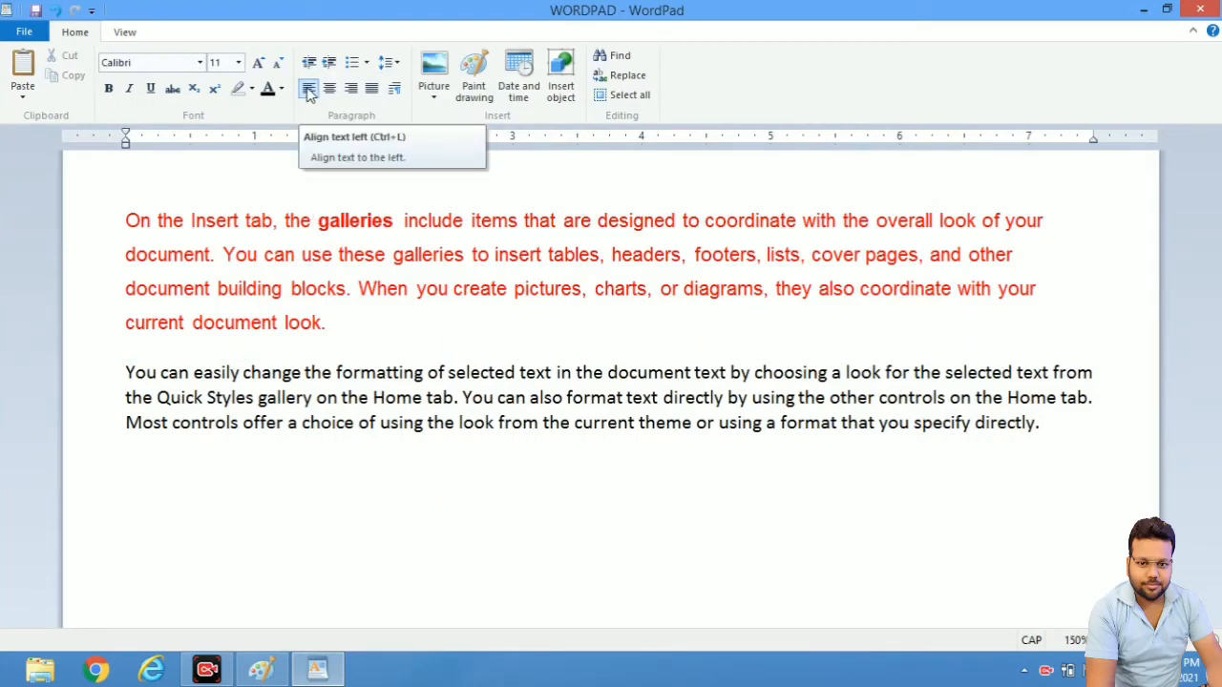
# Step: Add the heading COMPUTER on a new line above the first paragraph
pyautogui.click(124, 224)
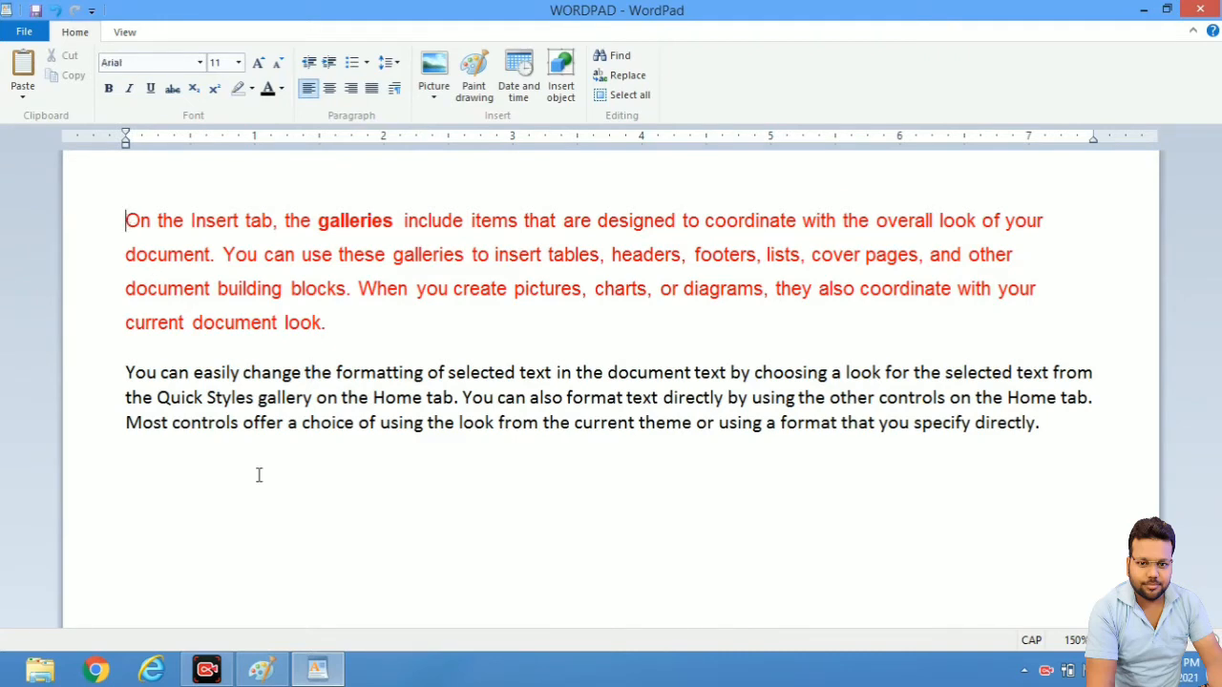
pyautogui.press('Return')
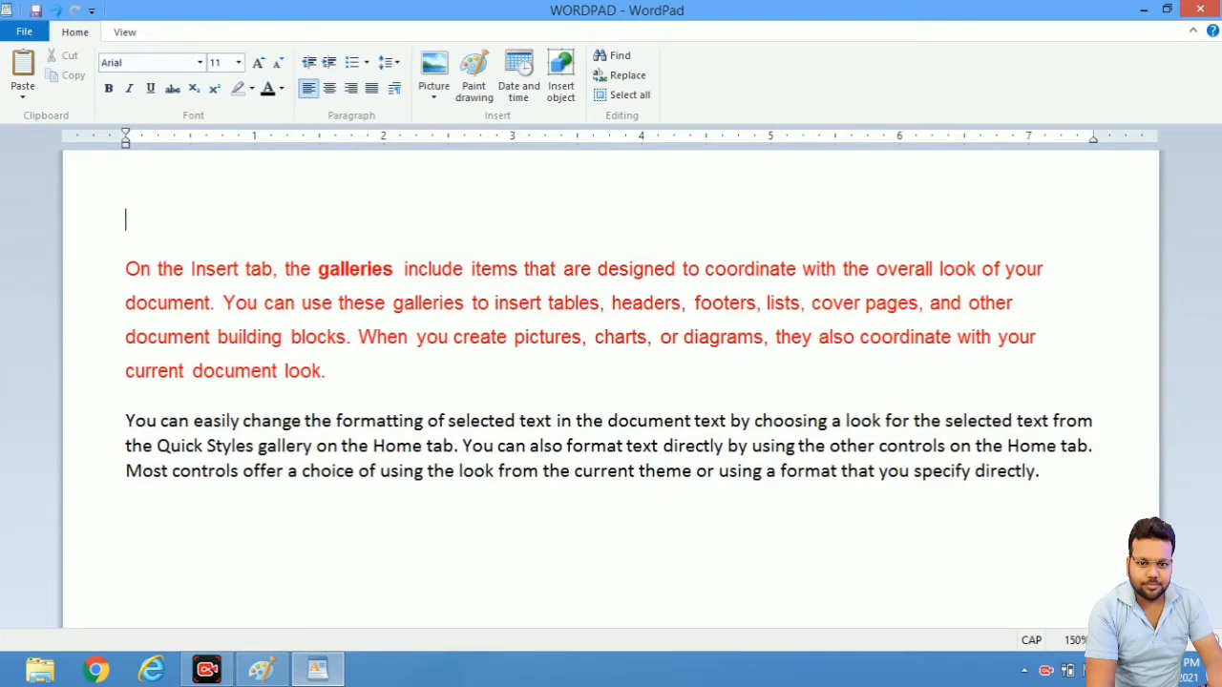
pyautogui.write('COMPUTER')
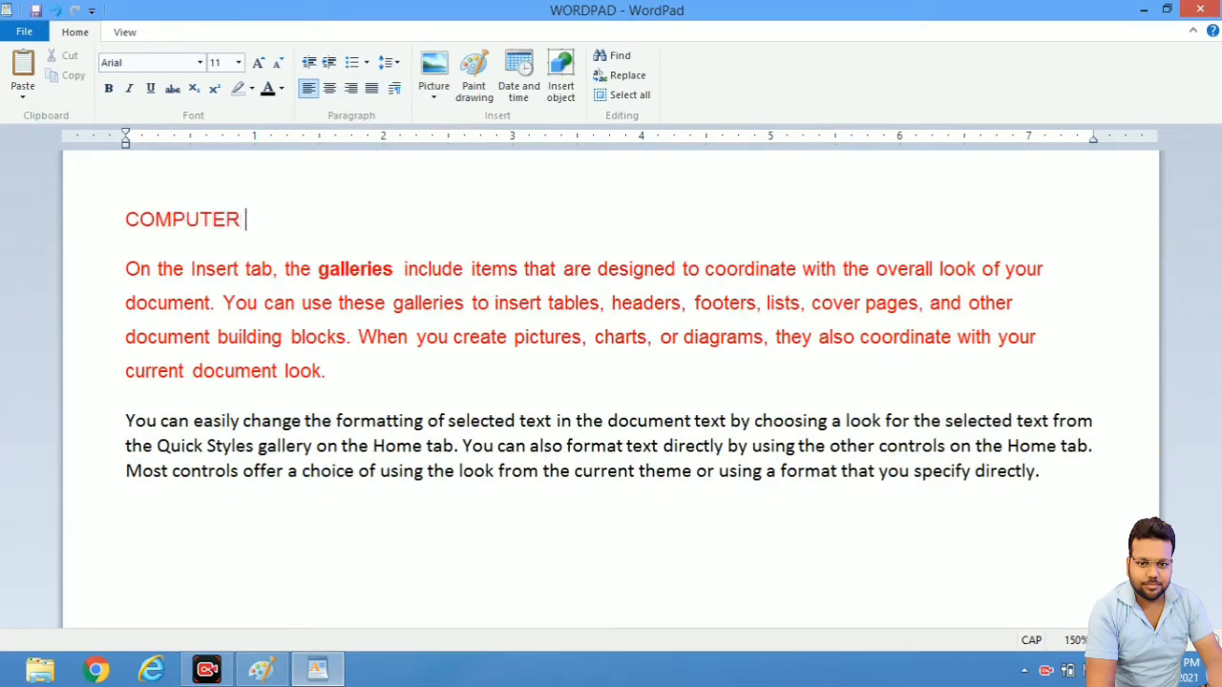
# Step: Delete all the blank space in front of the heading COMPUTER so it starts at the left margin
pyautogui.click(560, 219)
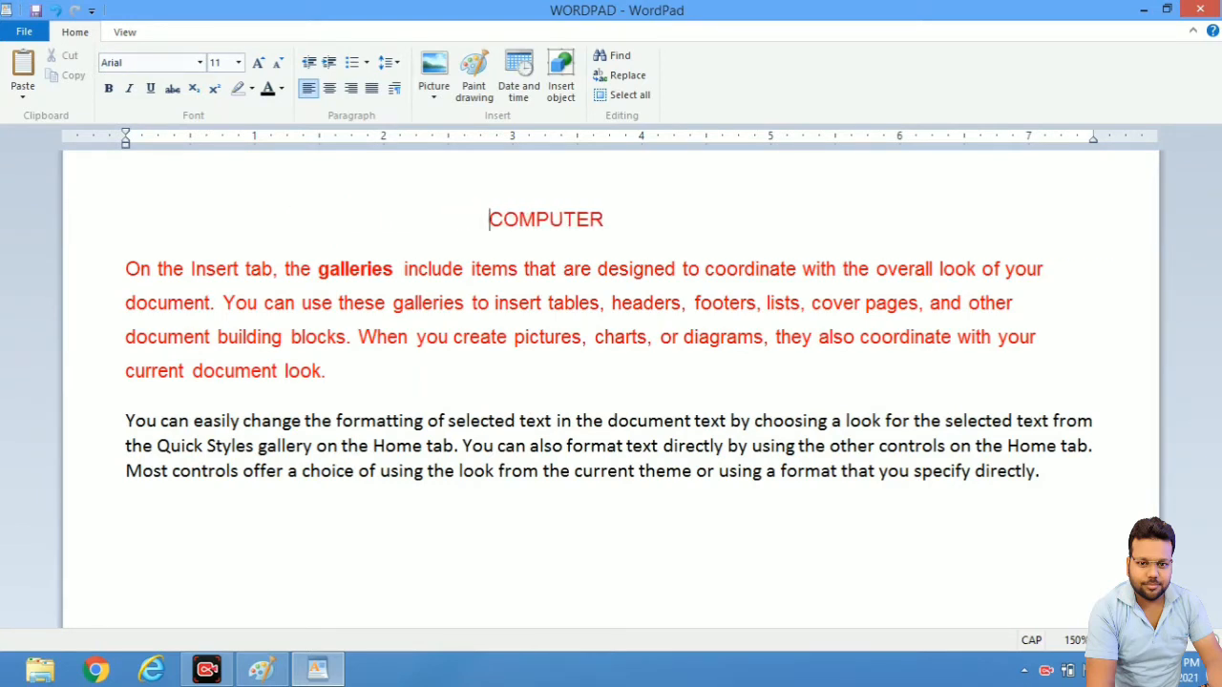
pyautogui.press('BackSpace')
pyautogui.press('BackSpace')
pyautogui.press('BackSpace')
pyautogui.press('BackSpace')
pyautogui.press('BackSpace')
pyautogui.press('BackSpace')
pyautogui.press('BackSpace')
pyautogui.press('BackSpace')
pyautogui.press('BackSpace')
pyautogui.press('BackSpace')
pyautogui.press('BackSpace')
pyautogui.press('BackSpace')
pyautogui.press('BackSpace')
pyautogui.press('BackSpace')
pyautogui.press('BackSpace')
pyautogui.press('BackSpace')
pyautogui.press('BackSpace')
pyautogui.press('BackSpace')
pyautogui.press('BackSpace')
pyautogui.press('BackSpace')
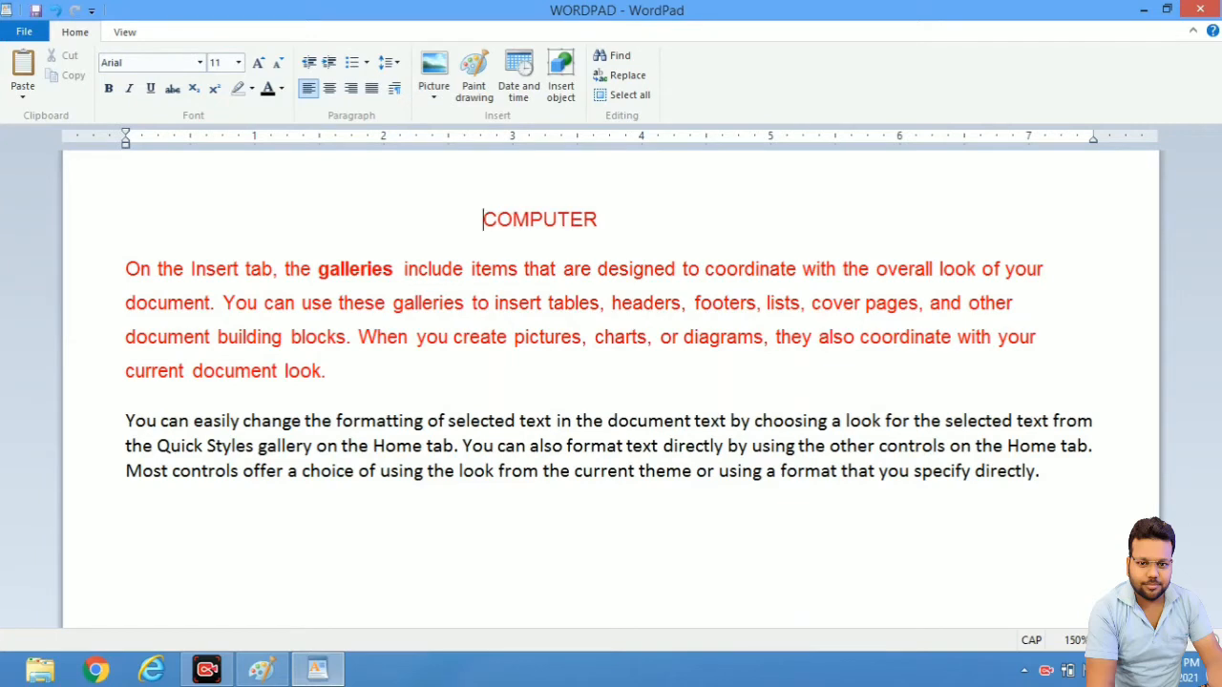
pyautogui.press('BackSpace')
pyautogui.press('BackSpace')
pyautogui.press('BackSpace')
pyautogui.press('BackSpace')
pyautogui.press('BackSpace')
pyautogui.press('BackSpace')
pyautogui.press('BackSpace')
pyautogui.press('BackSpace')
pyautogui.press('BackSpace')
pyautogui.press('BackSpace')
pyautogui.press('BackSpace')
pyautogui.press('BackSpace')
pyautogui.press('BackSpace')
pyautogui.press('BackSpace')
pyautogui.press('BackSpace')
pyautogui.press('BackSpace')
pyautogui.press('BackSpace')
pyautogui.press('BackSpace')
pyautogui.press('BackSpace')
pyautogui.press('BackSpace')
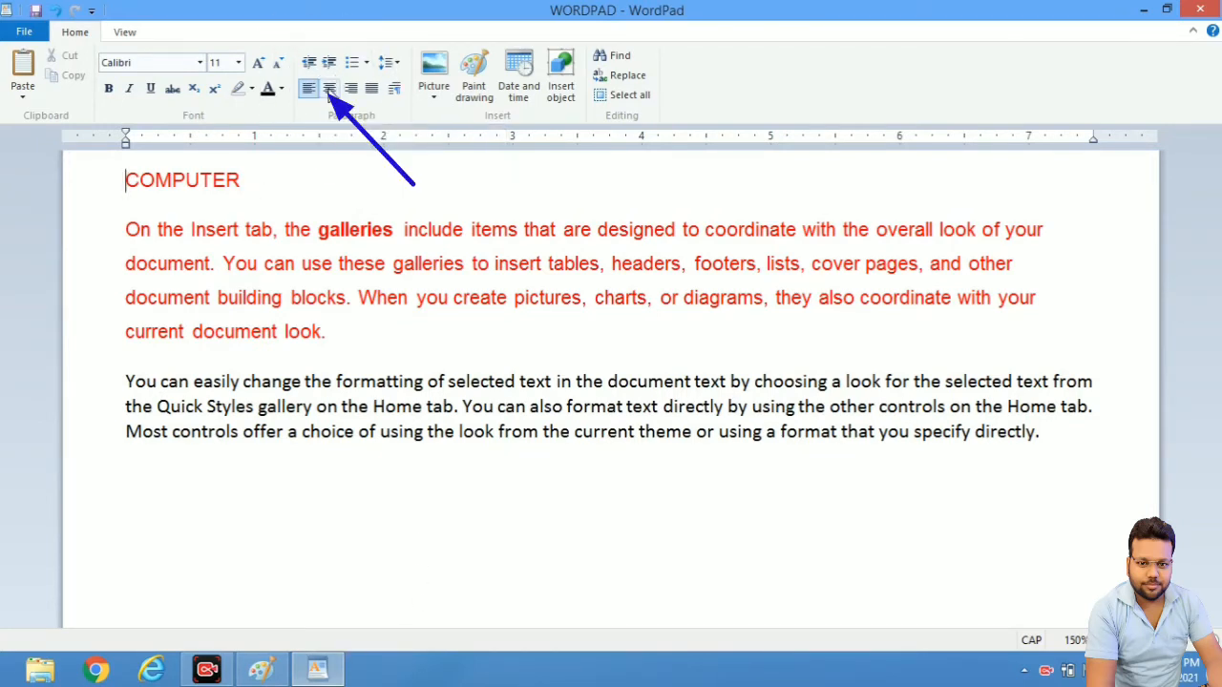
# Step: Cycle the heading COMPUTER through centre, right and left alignment twice, and finish with it centred
pyautogui.click(329, 90)
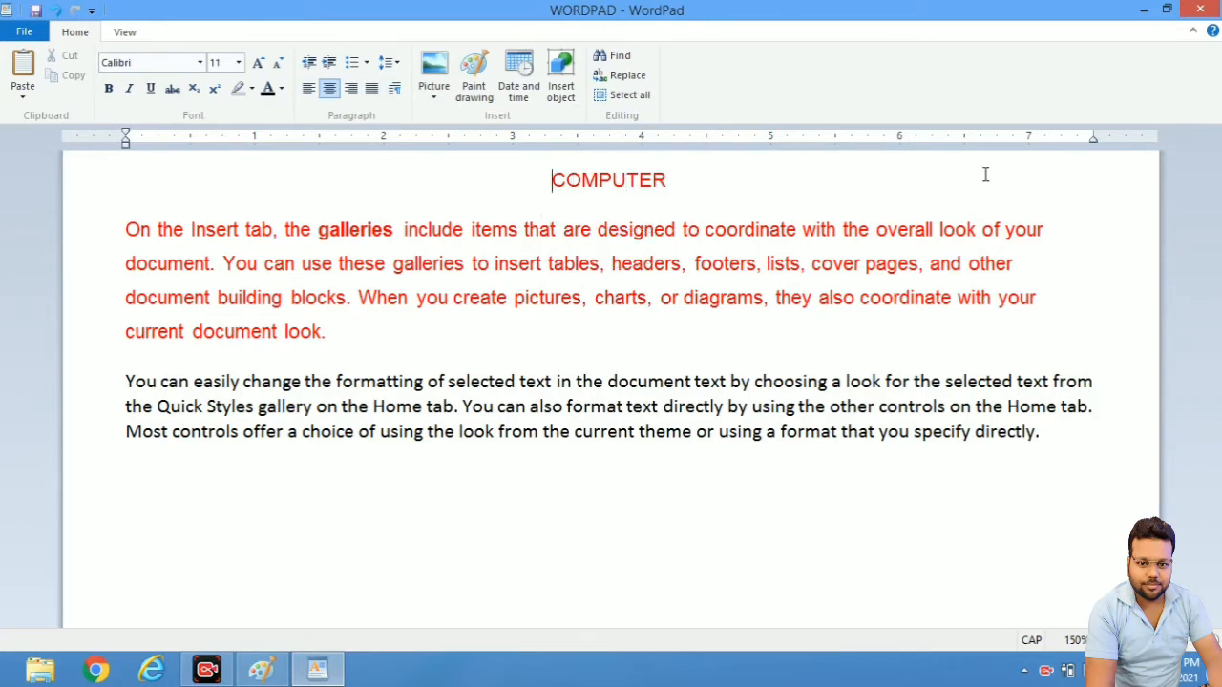
pyautogui.click(351, 88)
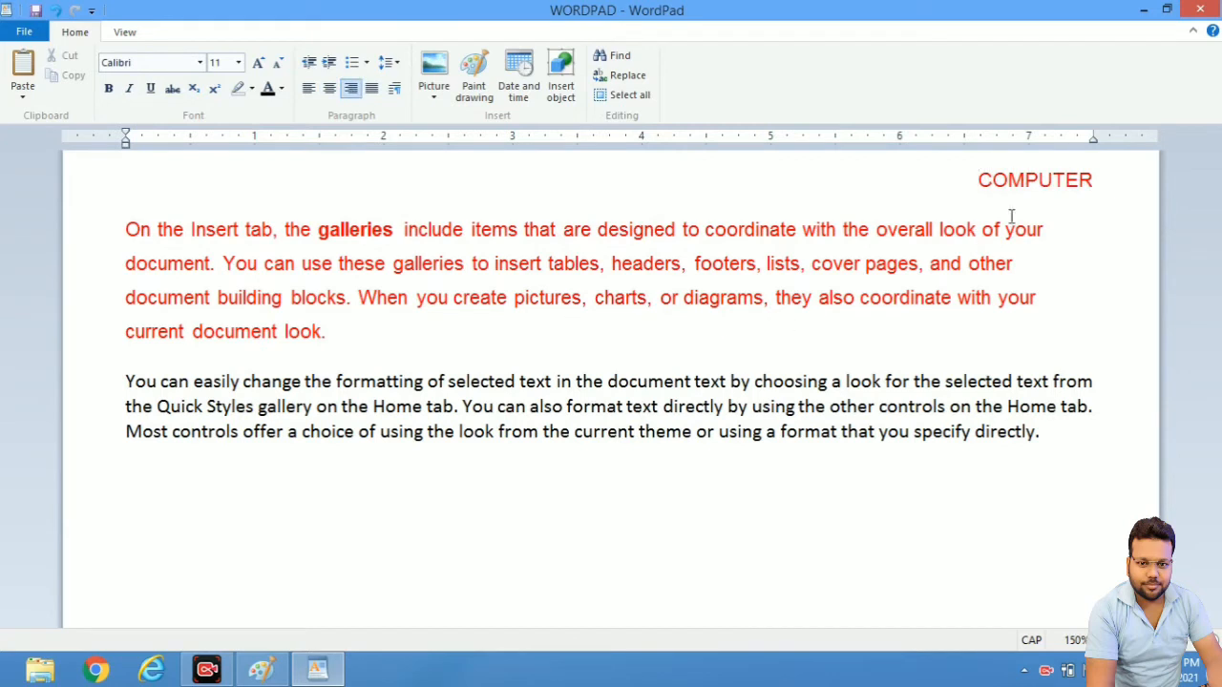
pyautogui.click(306, 89)
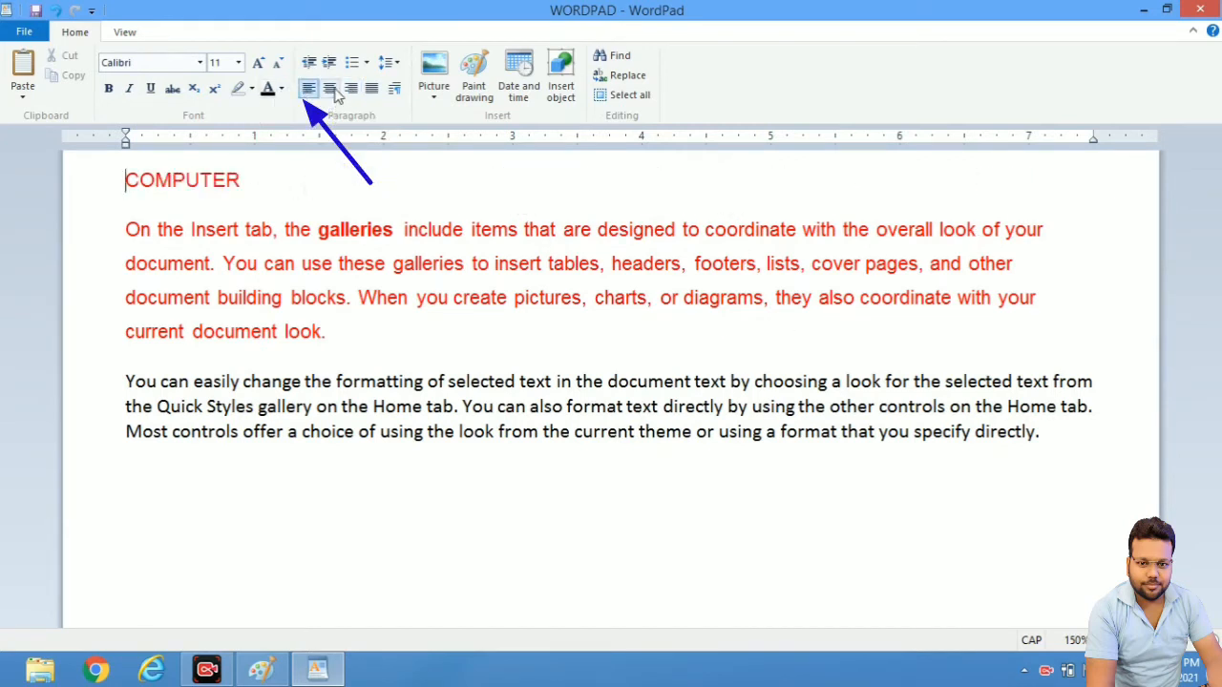
pyautogui.click(330, 89)
pyautogui.click(352, 88)
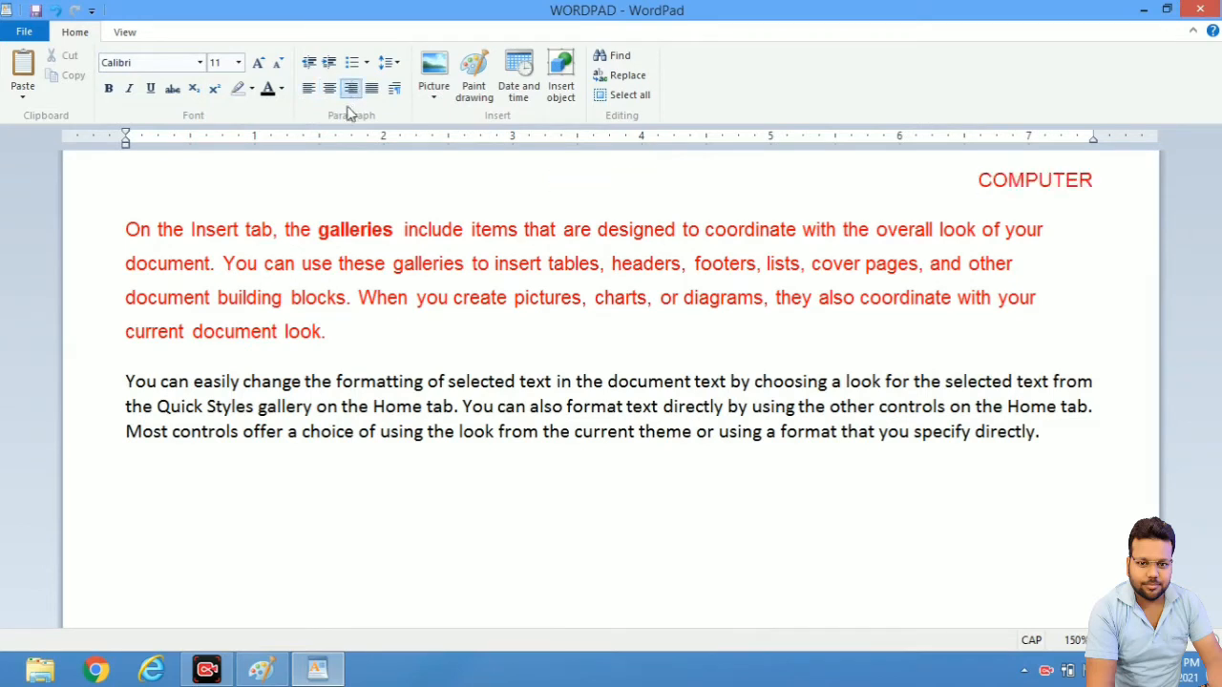
pyautogui.click(305, 90)
pyautogui.click(329, 89)
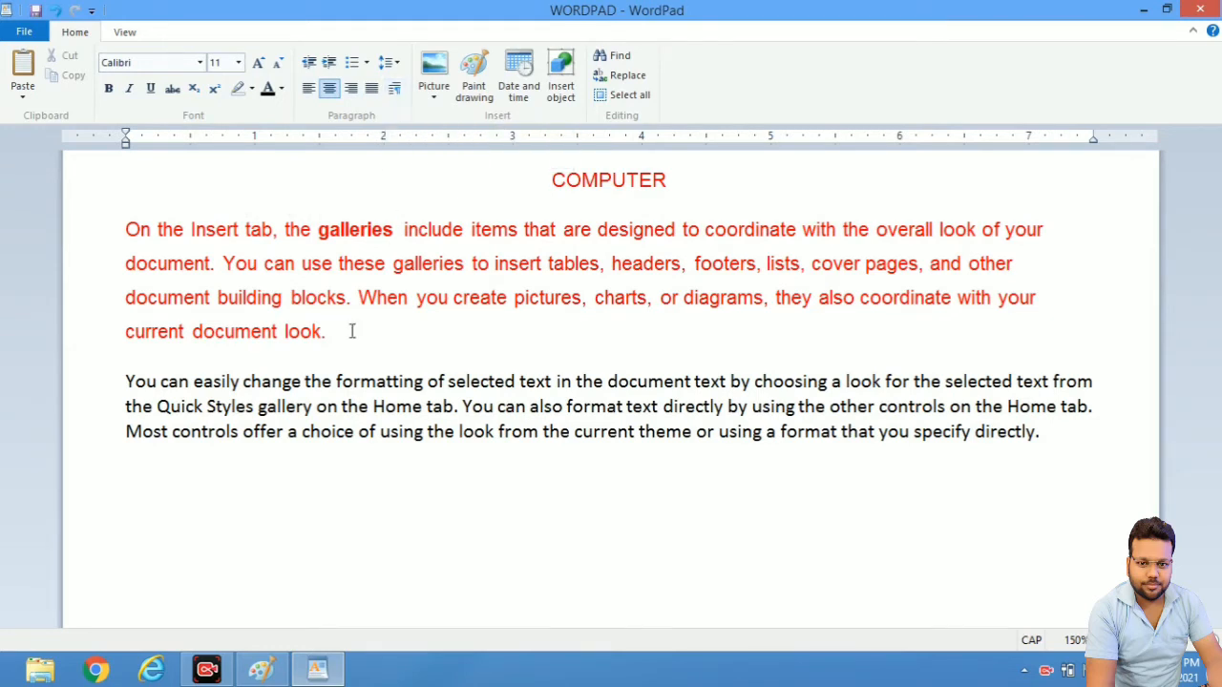
# Step: Increase the first paragraph's left indent several times, and decrease it back to the margin
pyautogui.moveTo(331, 330); pyautogui.dragTo(111, 245)
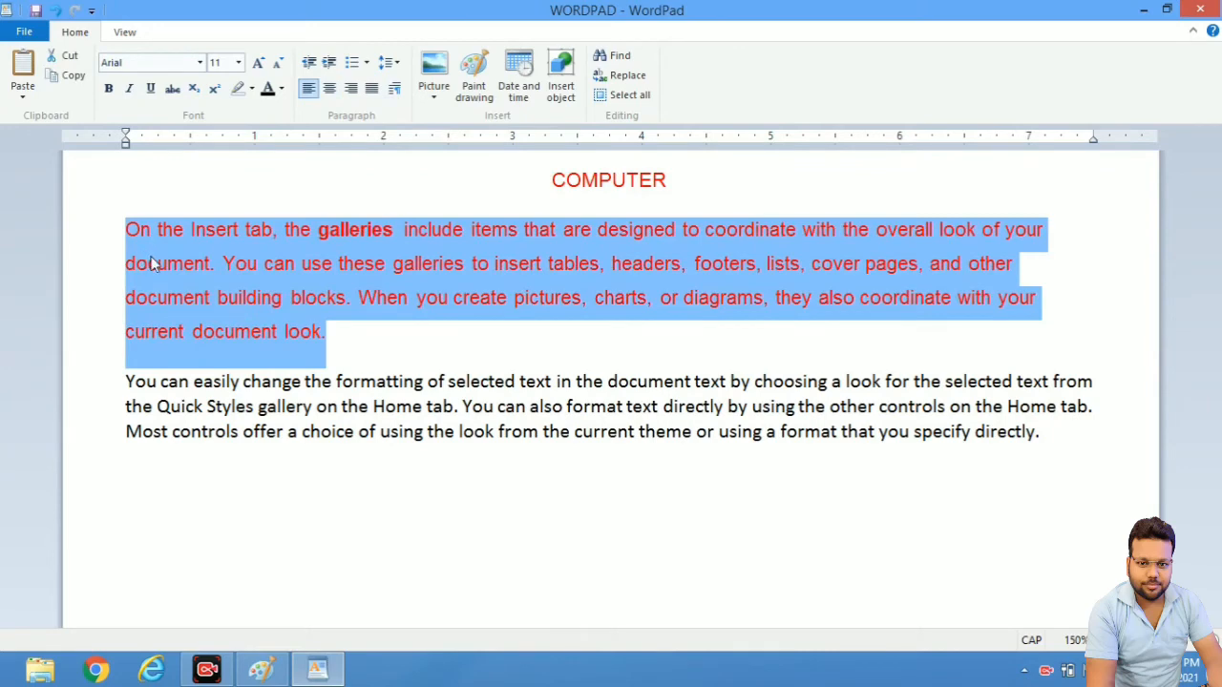
pyautogui.click(395, 90)
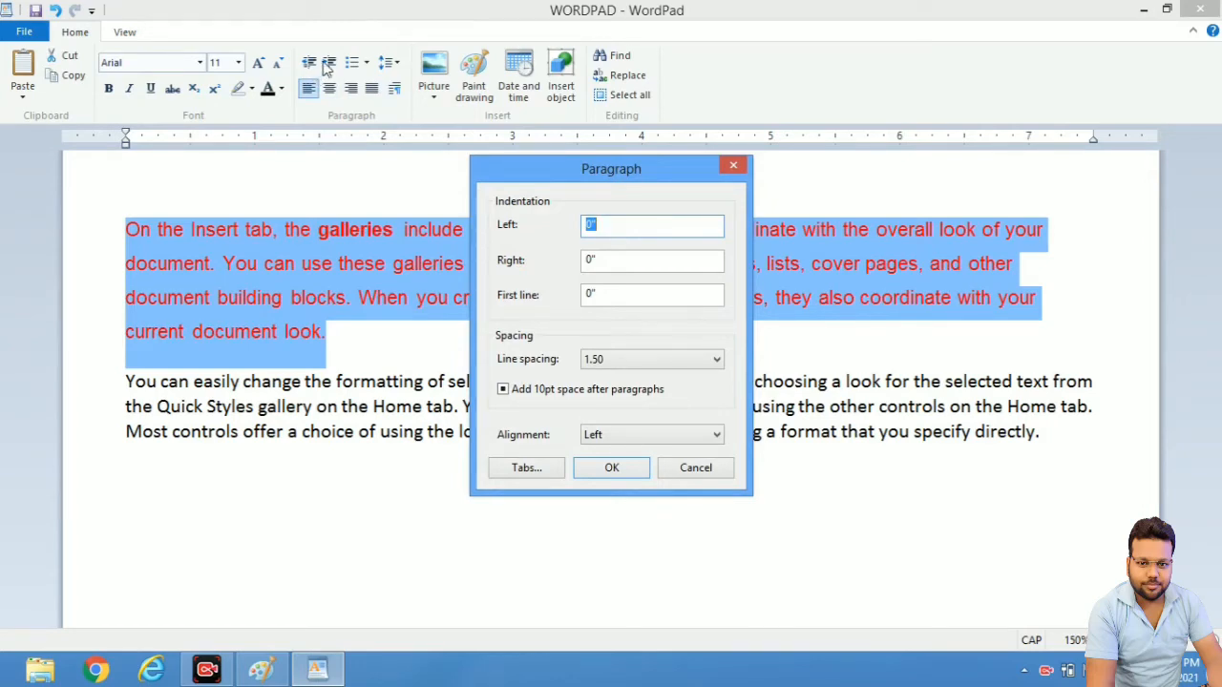
pyautogui.click(727, 166)
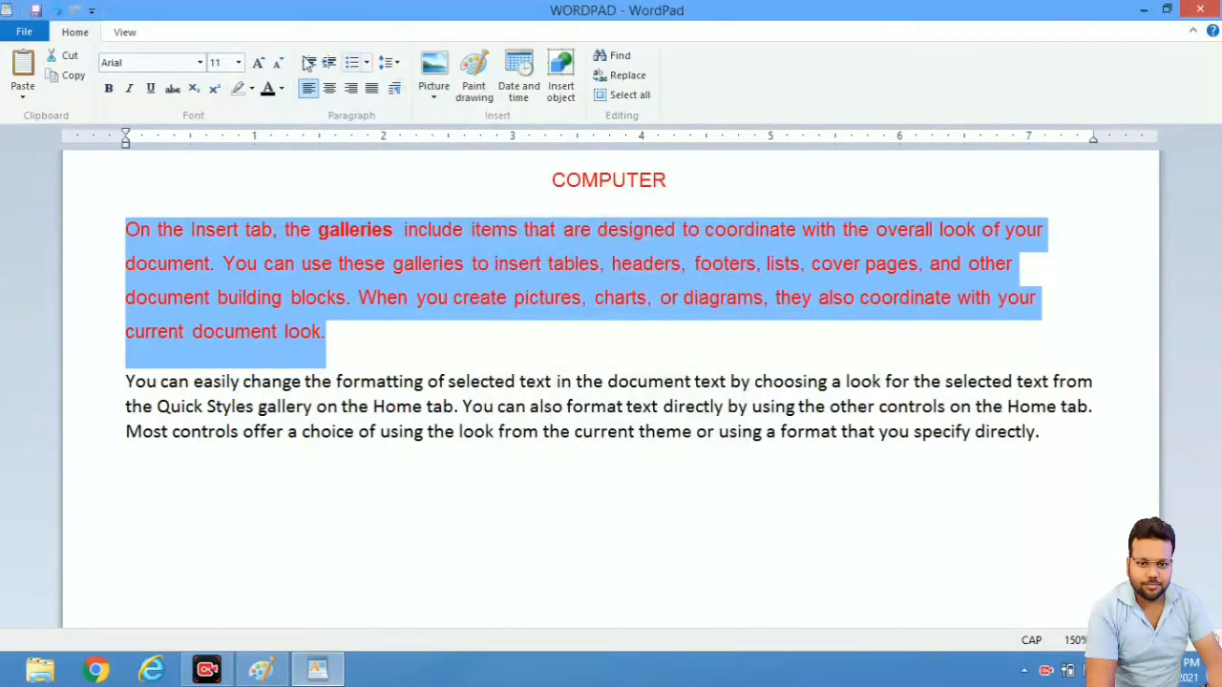
pyautogui.click(329, 62)
pyautogui.click(330, 62)
pyautogui.click(330, 62)
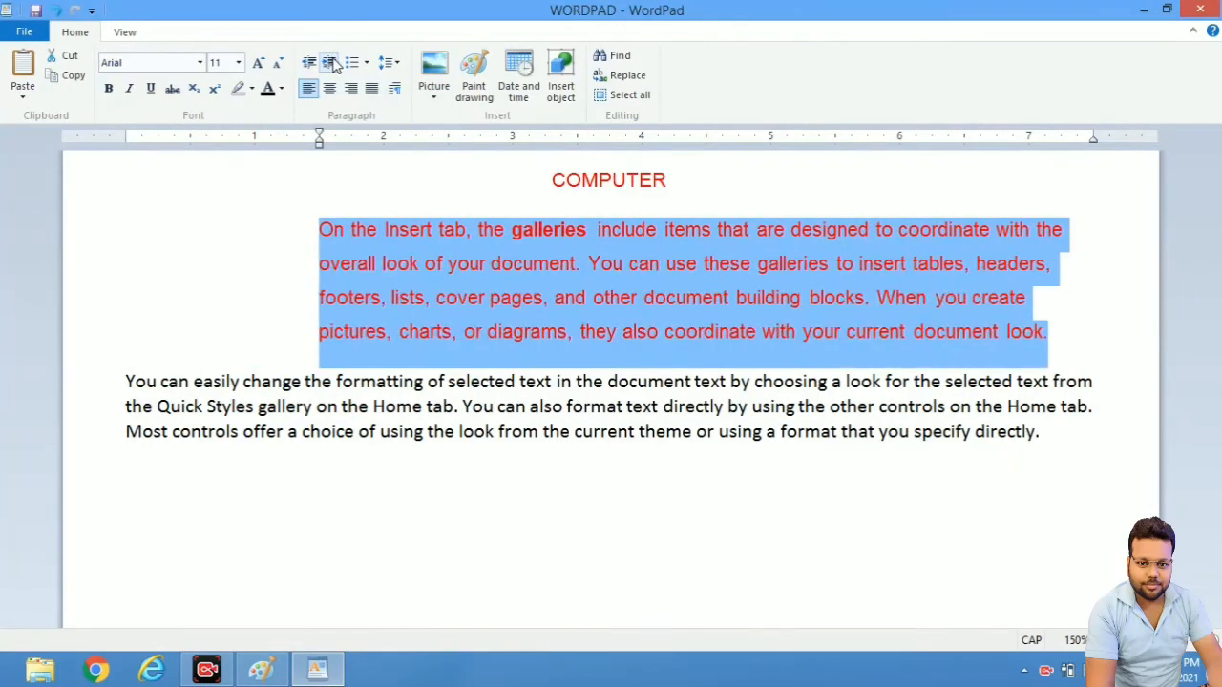
pyautogui.click(329, 62)
pyautogui.click(308, 62)
pyautogui.click(308, 62)
pyautogui.click(309, 62)
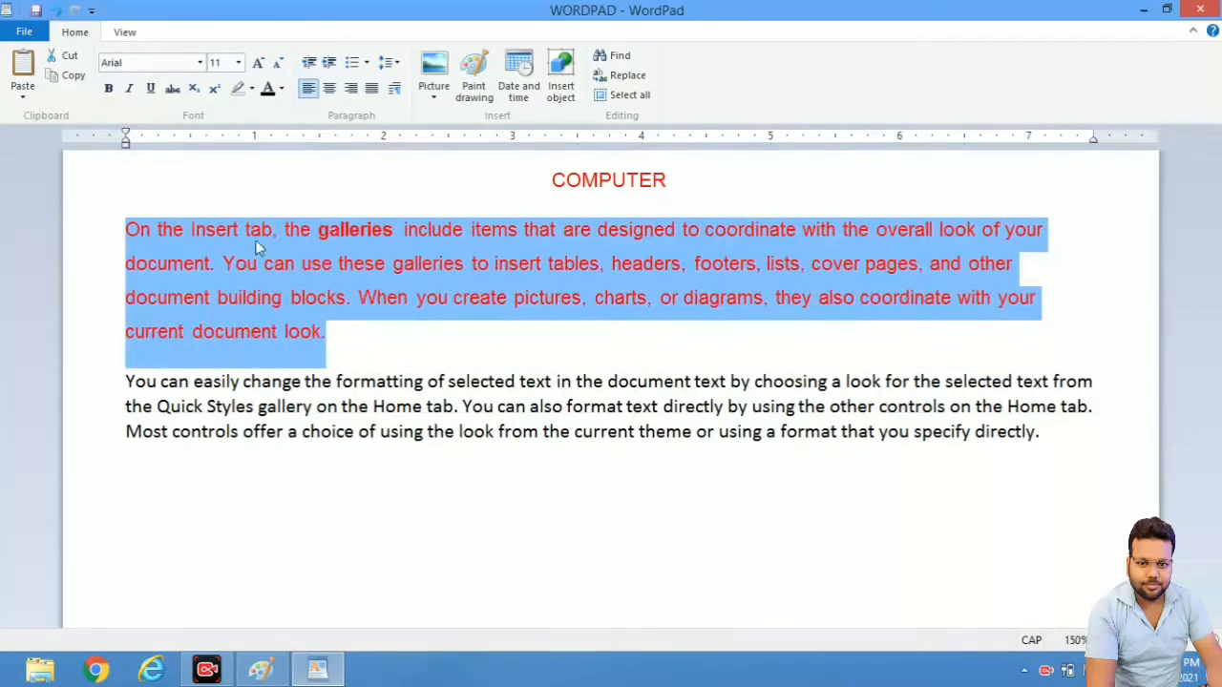
# Step: Increase the first paragraph's left indent half an inch at a time to at least 2.5 inches, and reduce it back to zero
pyautogui.click(330, 62)
pyautogui.click(330, 63)
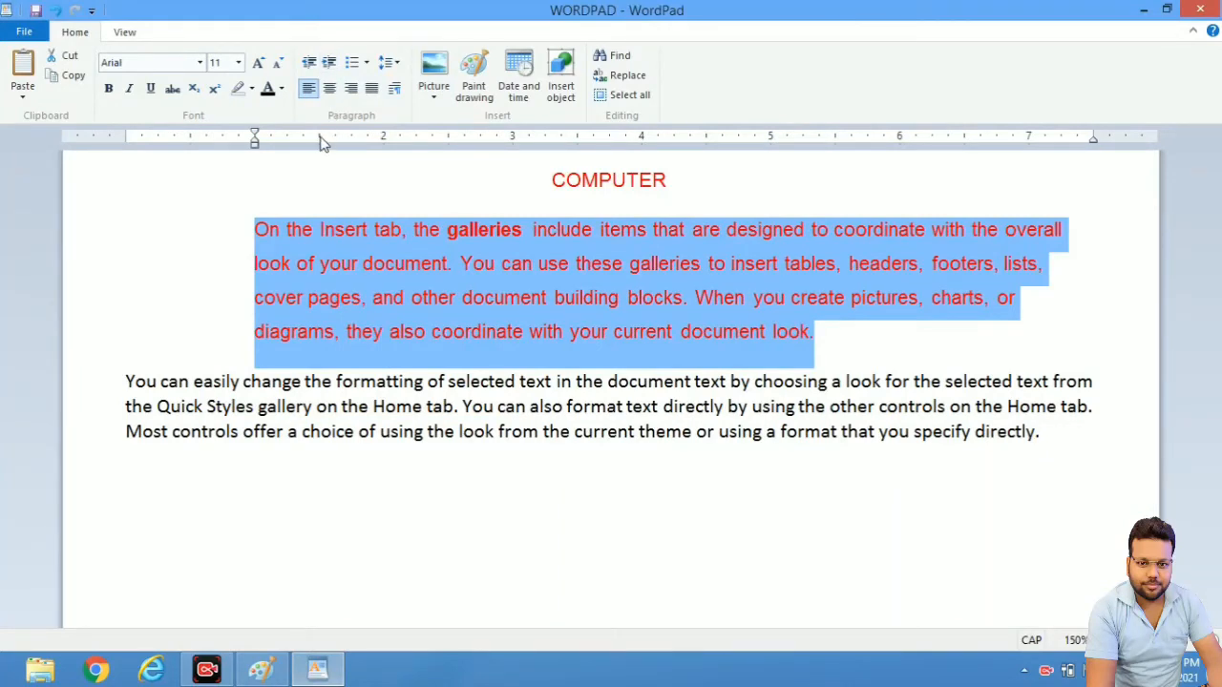
pyautogui.click(330, 62)
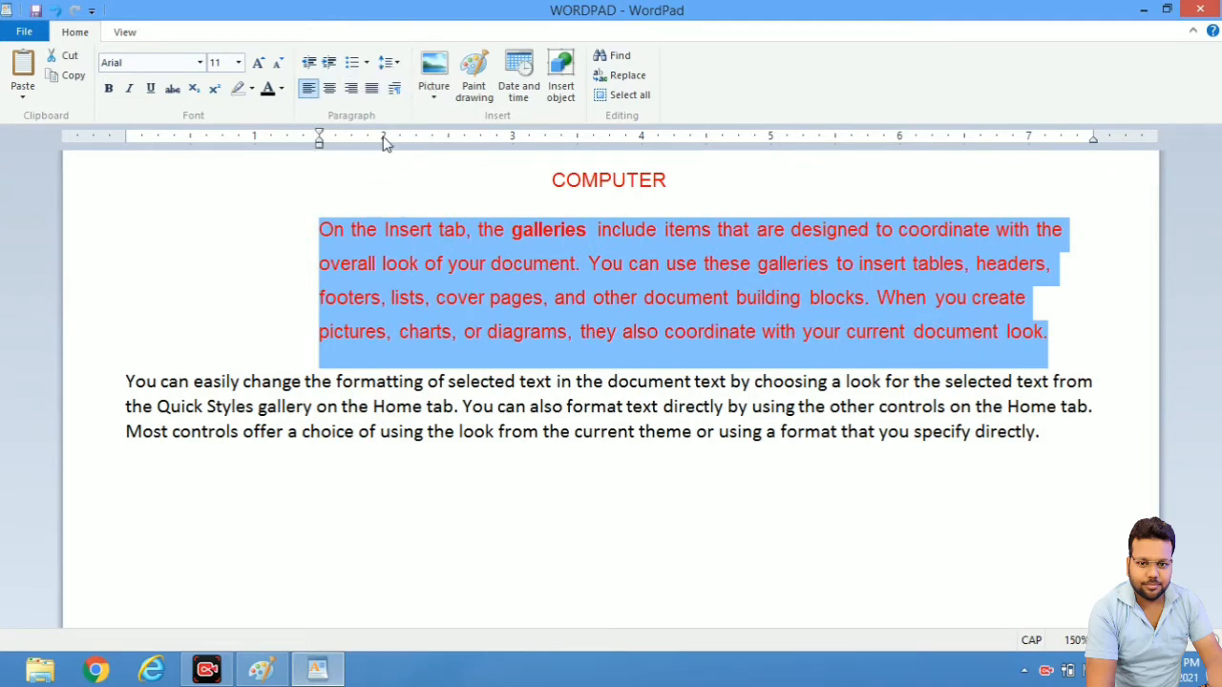
pyautogui.click(329, 62)
pyautogui.click(329, 62)
pyautogui.click(329, 62)
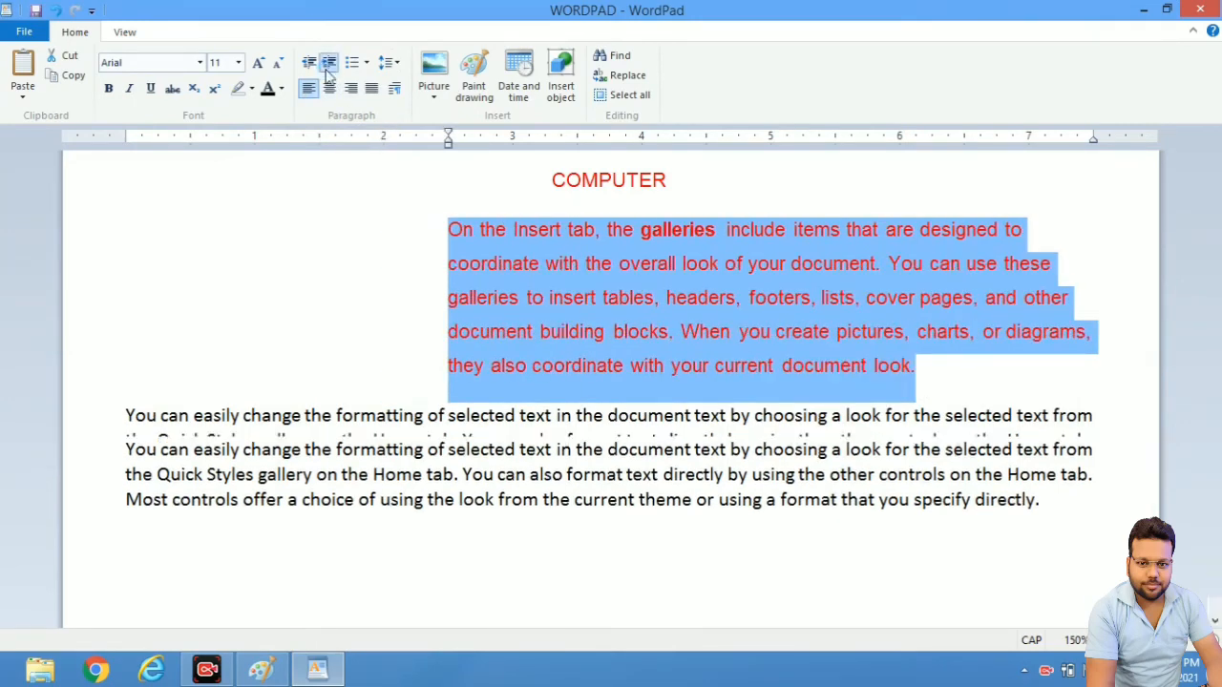
pyautogui.click(311, 64)
pyautogui.click(310, 64)
pyautogui.click(310, 64)
pyautogui.click(311, 64)
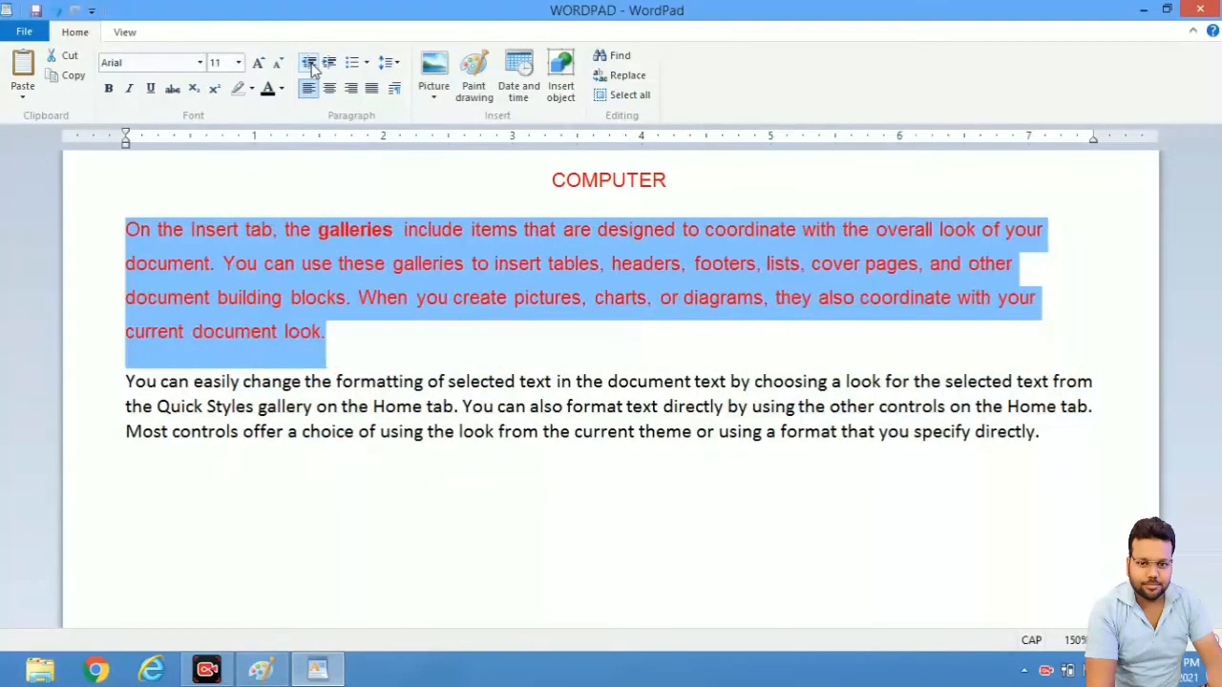
# Step: Set the first paragraph's left indentation to 2.2 inches in the paragraph settings, and undo the change
pyautogui.click(416, 145)
pyautogui.click(393, 96)
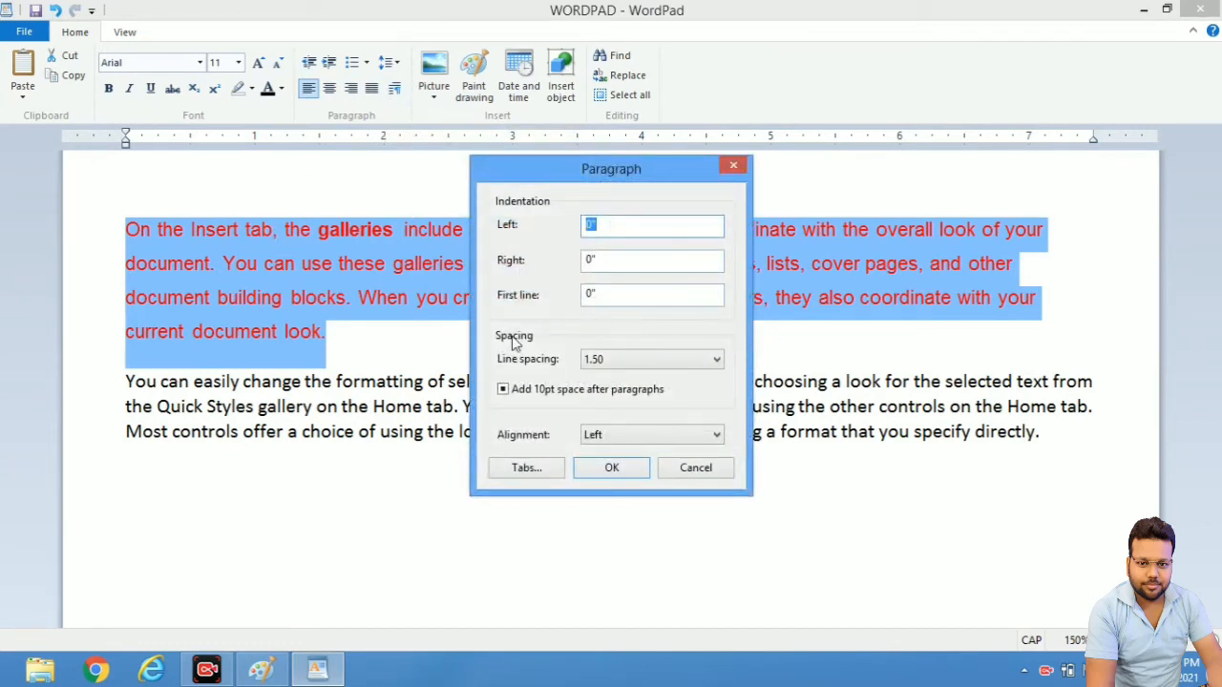
pyautogui.write('2.2')
pyautogui.click(612, 467)
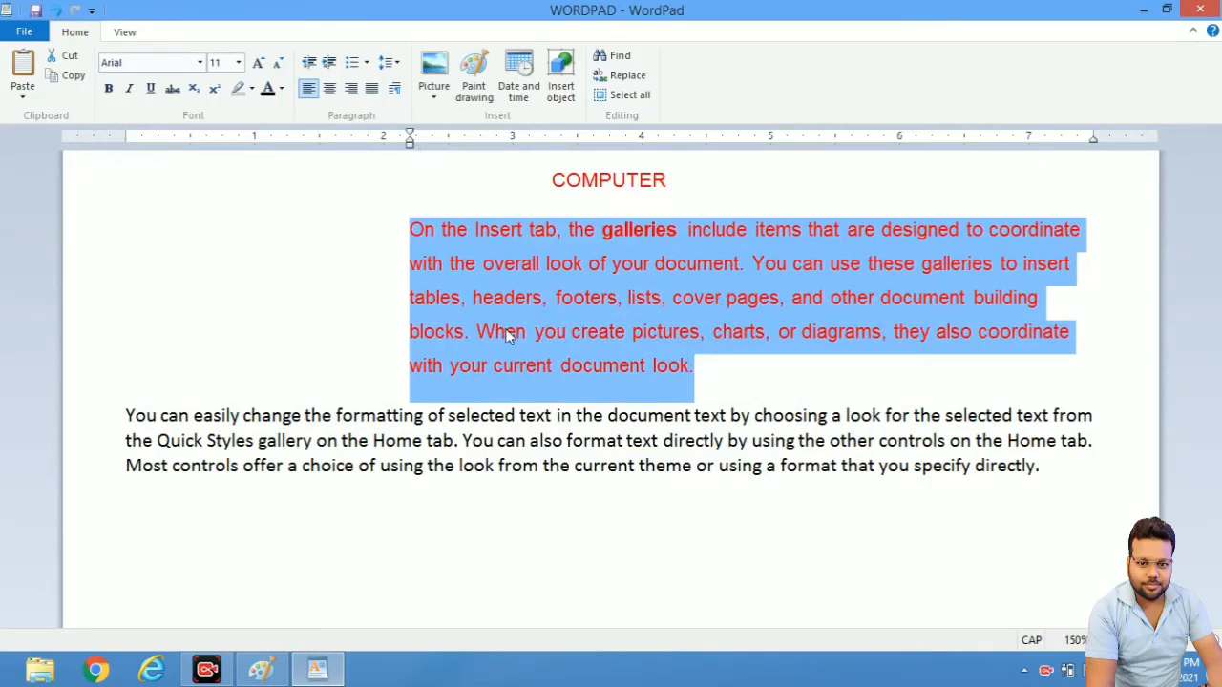
pyautogui.hotkey('ctrl', 'z')
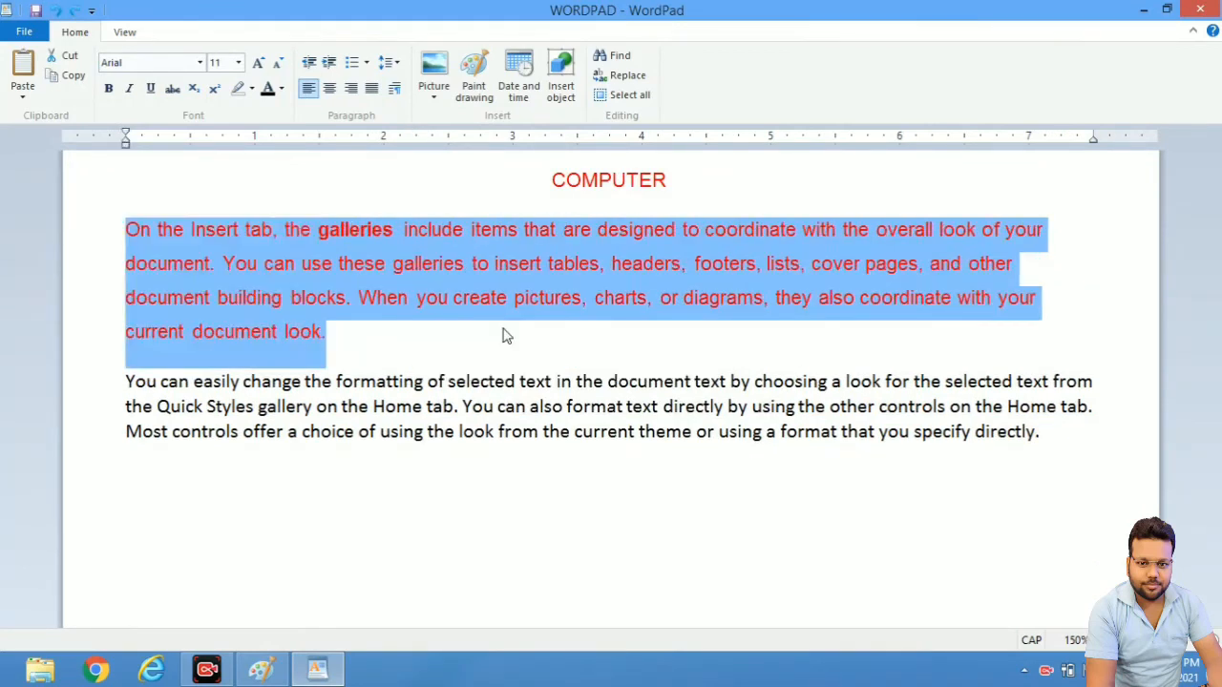
# Step: Set the first paragraph's right indentation to 3.1 inches in the paragraph settings, and undo the change
pyautogui.click(393, 89)
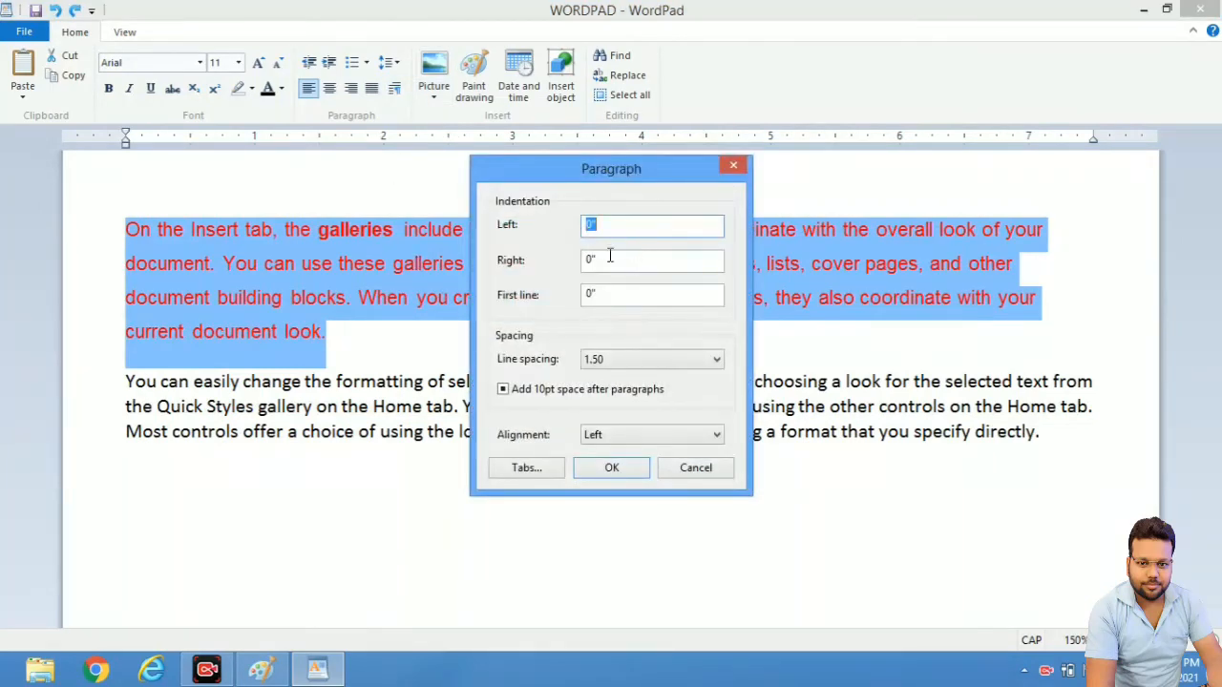
pyautogui.press('Tab')
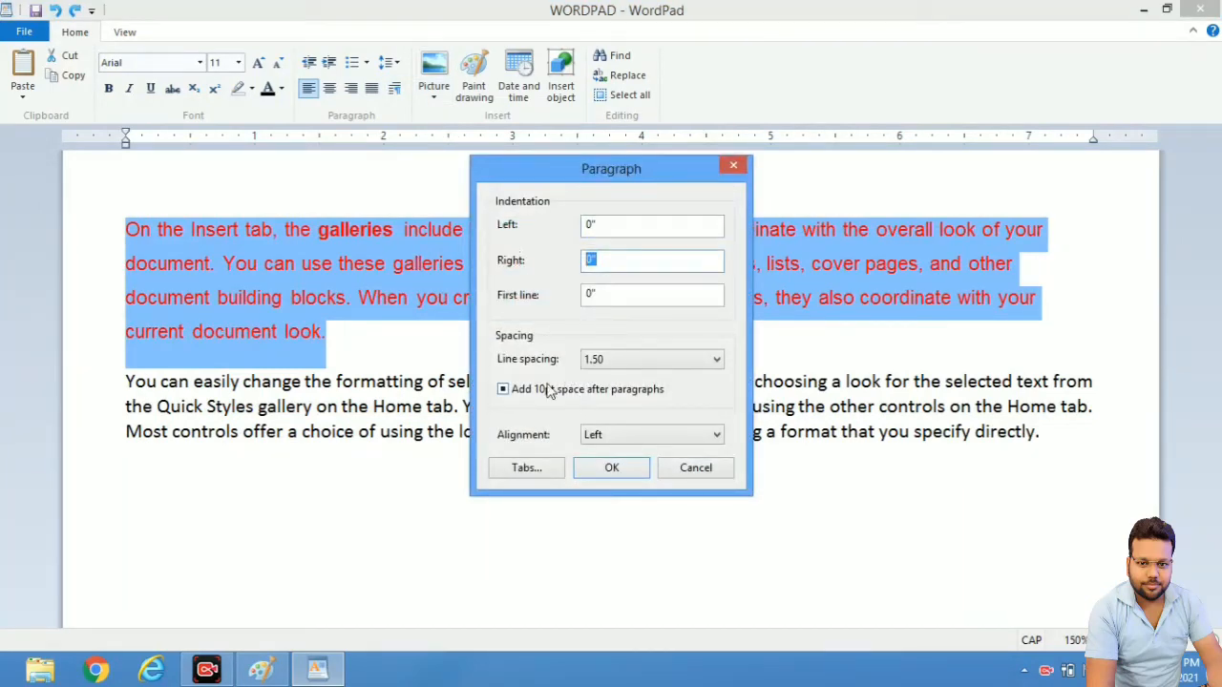
pyautogui.write('3.1')
pyautogui.click(612, 468)
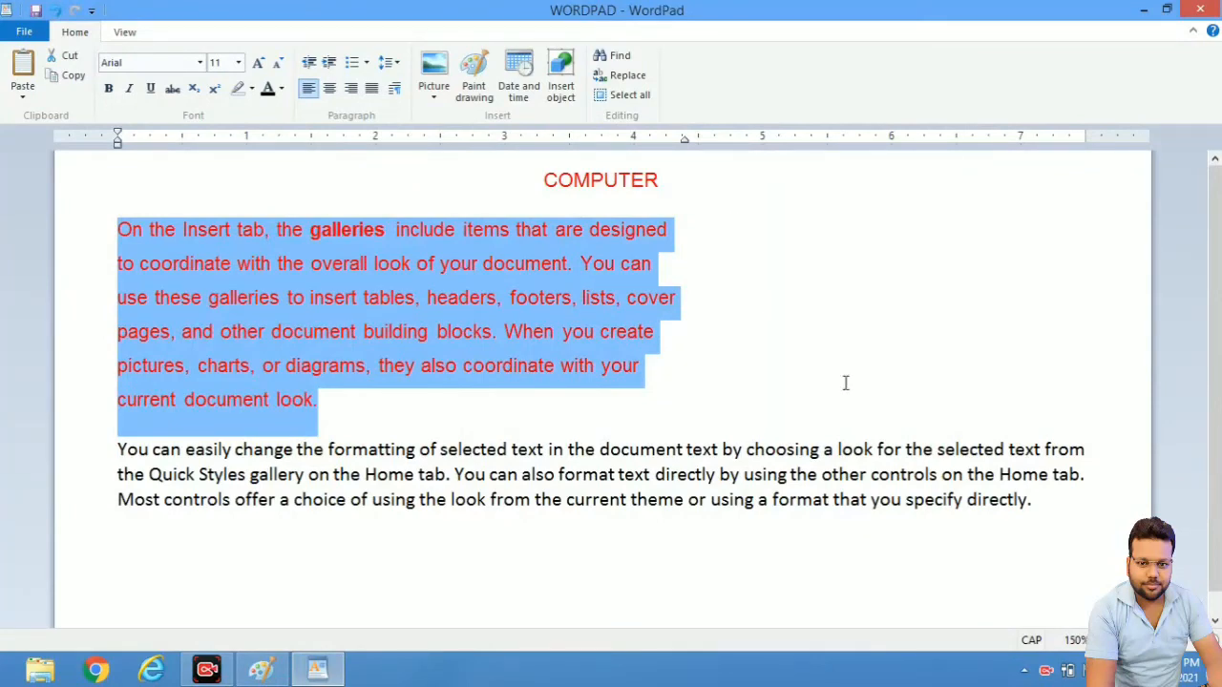
pyautogui.hotkey('ctrl', 'z')
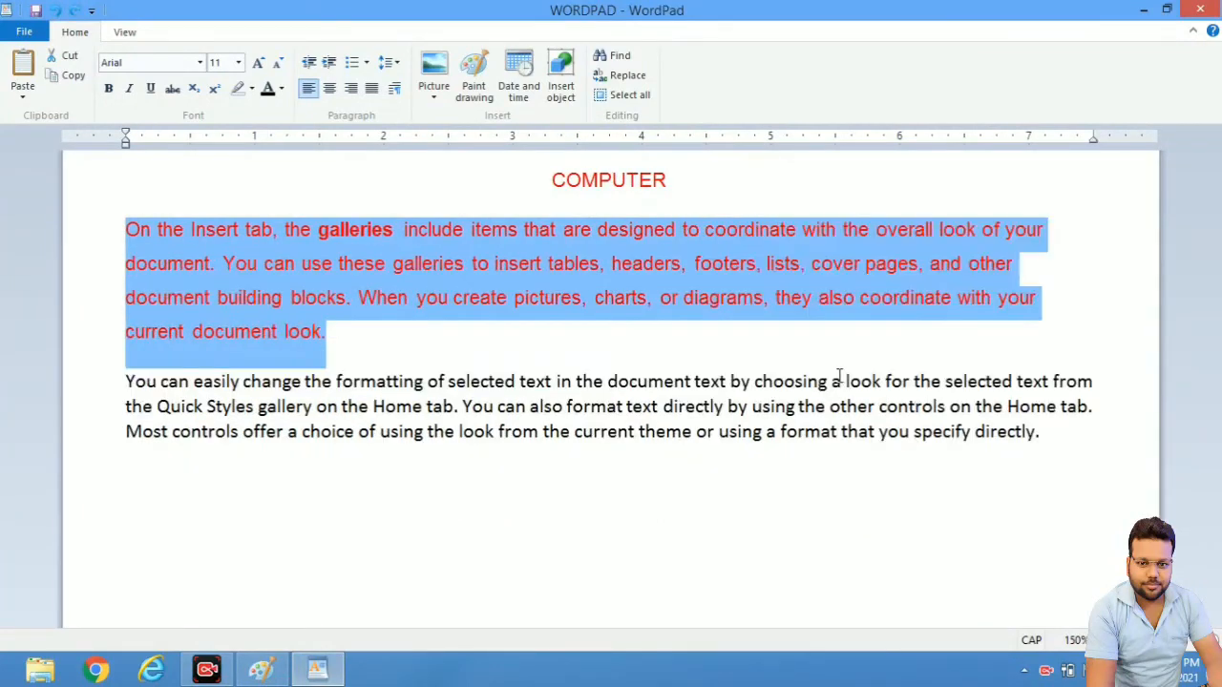
pyautogui.click(395, 88)
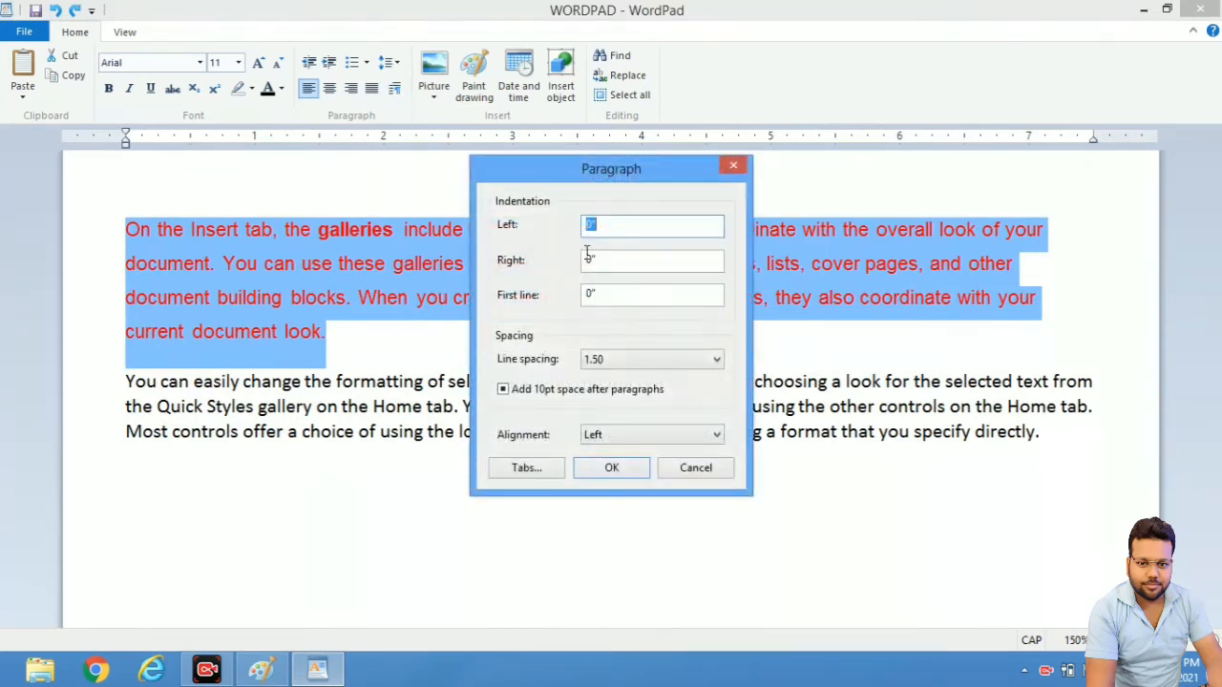
pyautogui.click(619, 226)
pyautogui.click(733, 166)
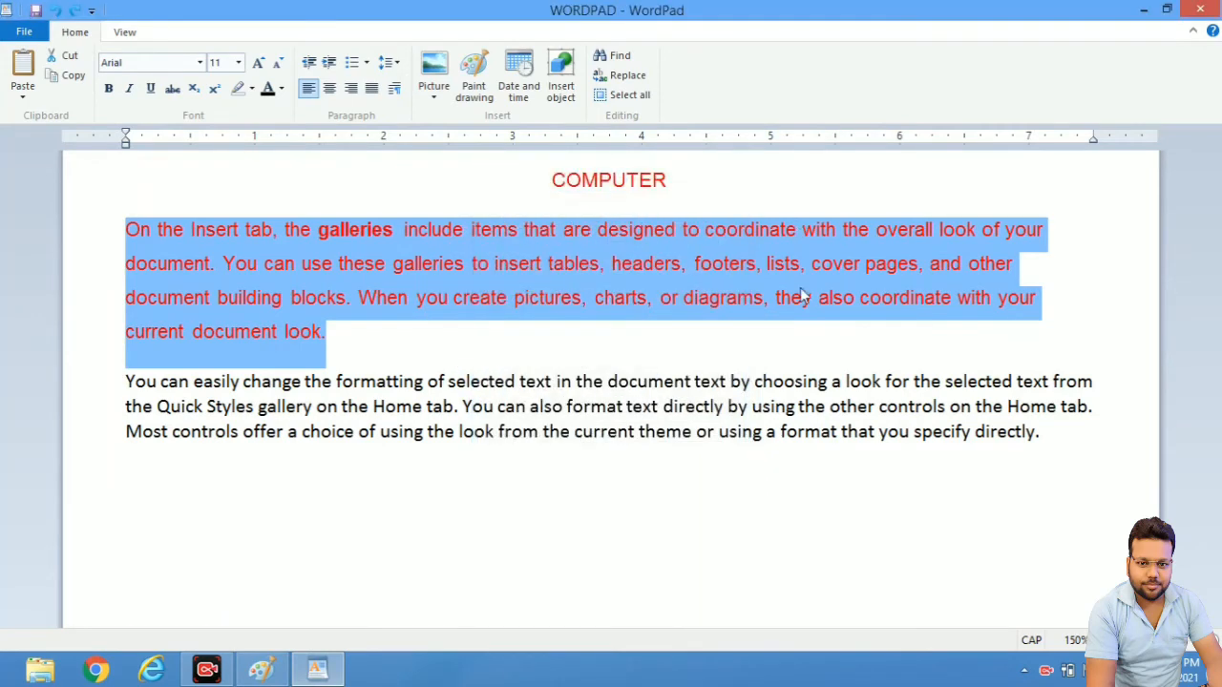
pyautogui.click(184, 279)
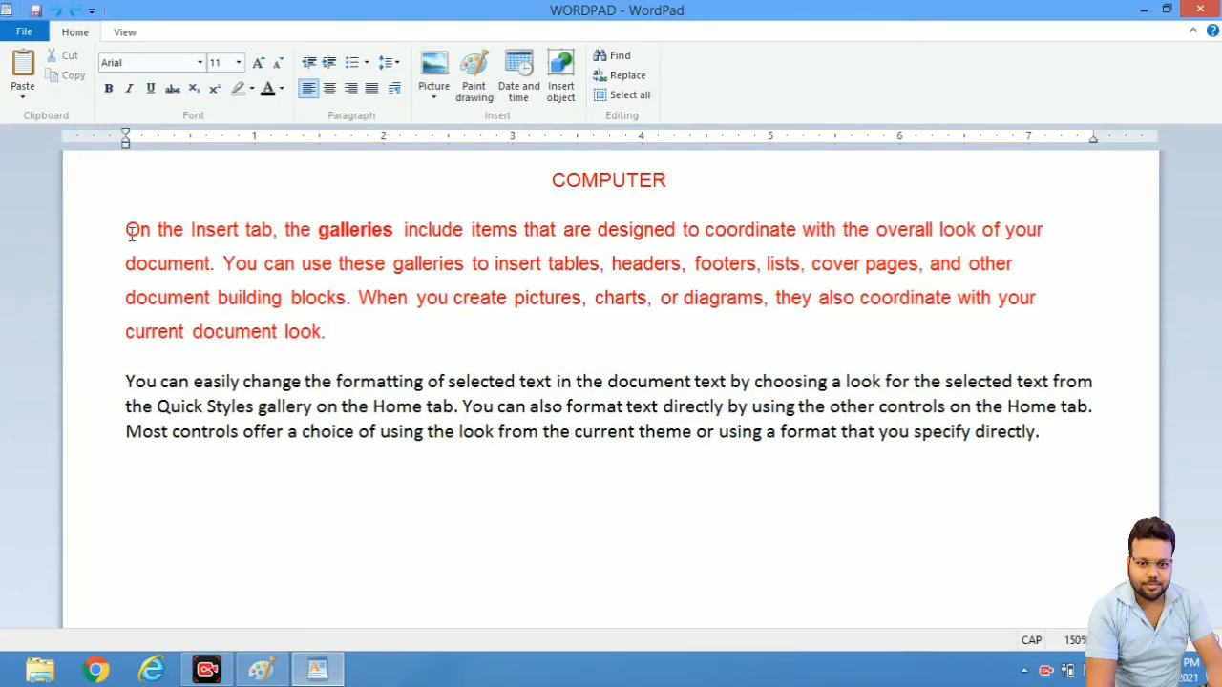
# Step: Set the first-line indentation of the red paragraph to 0.5 inches in the paragraph settings
pyautogui.moveTo(346, 330); pyautogui.dragTo(133, 232)
pyautogui.click(395, 87)
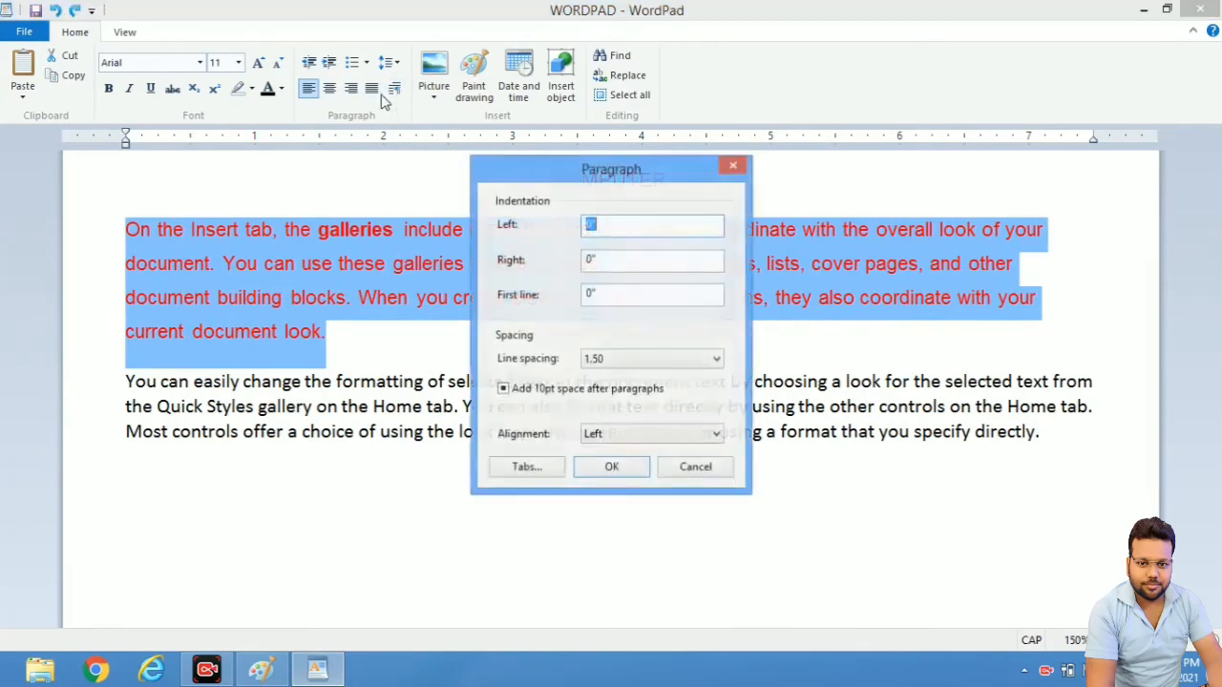
pyautogui.doubleClick(606, 296)
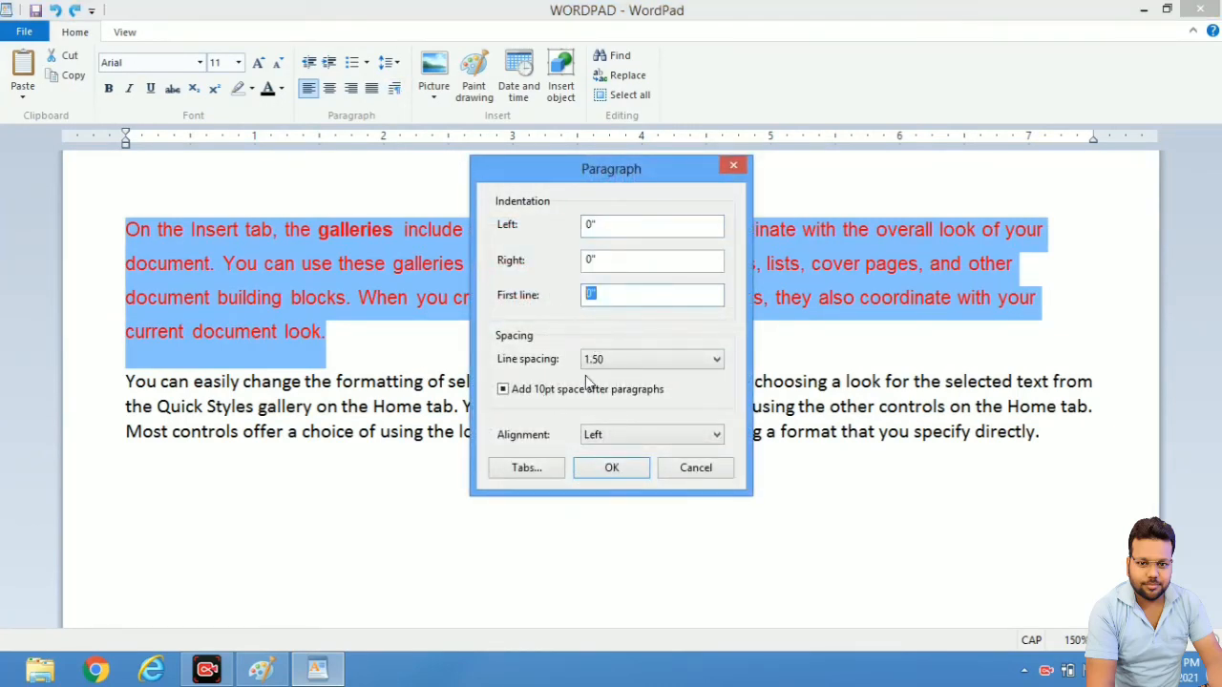
pyautogui.write('0.5')
pyautogui.press('Return')
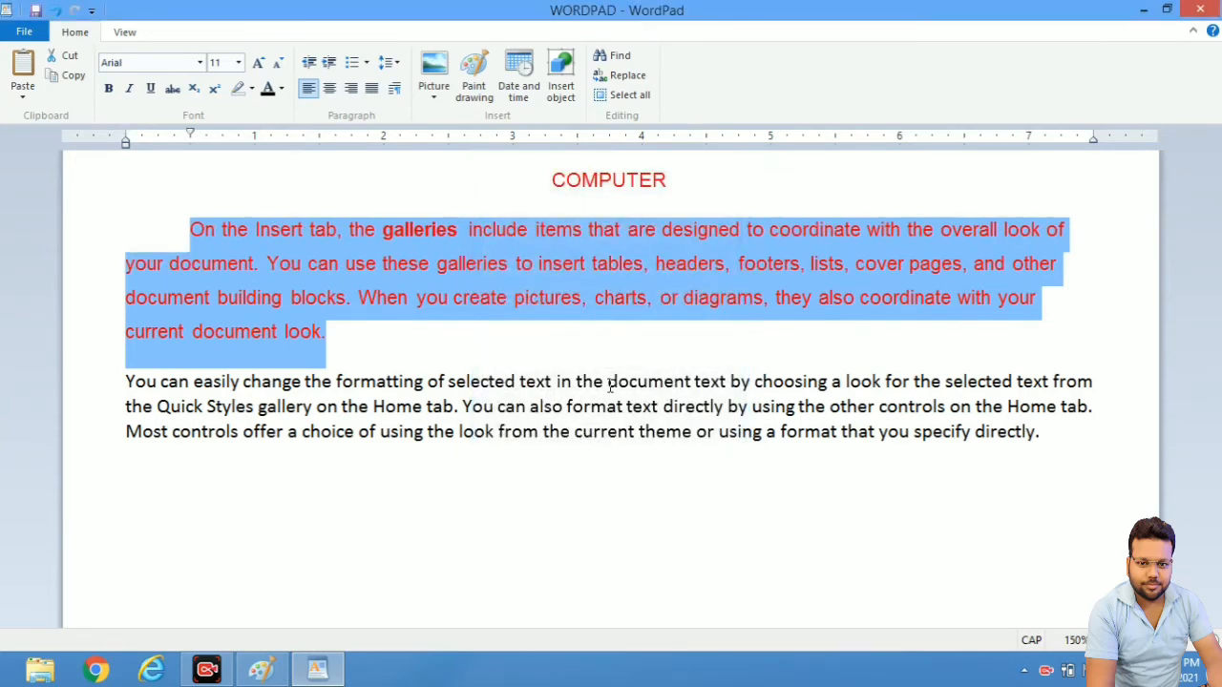
pyautogui.click(609, 385)
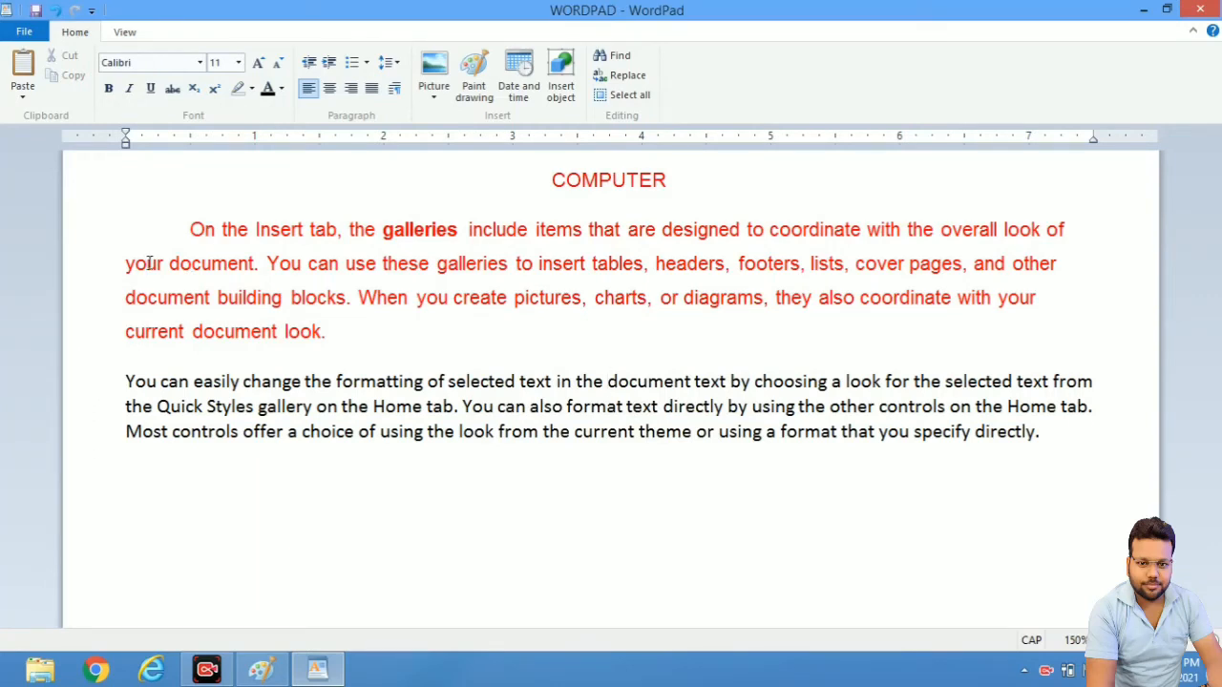
pyautogui.click(396, 89)
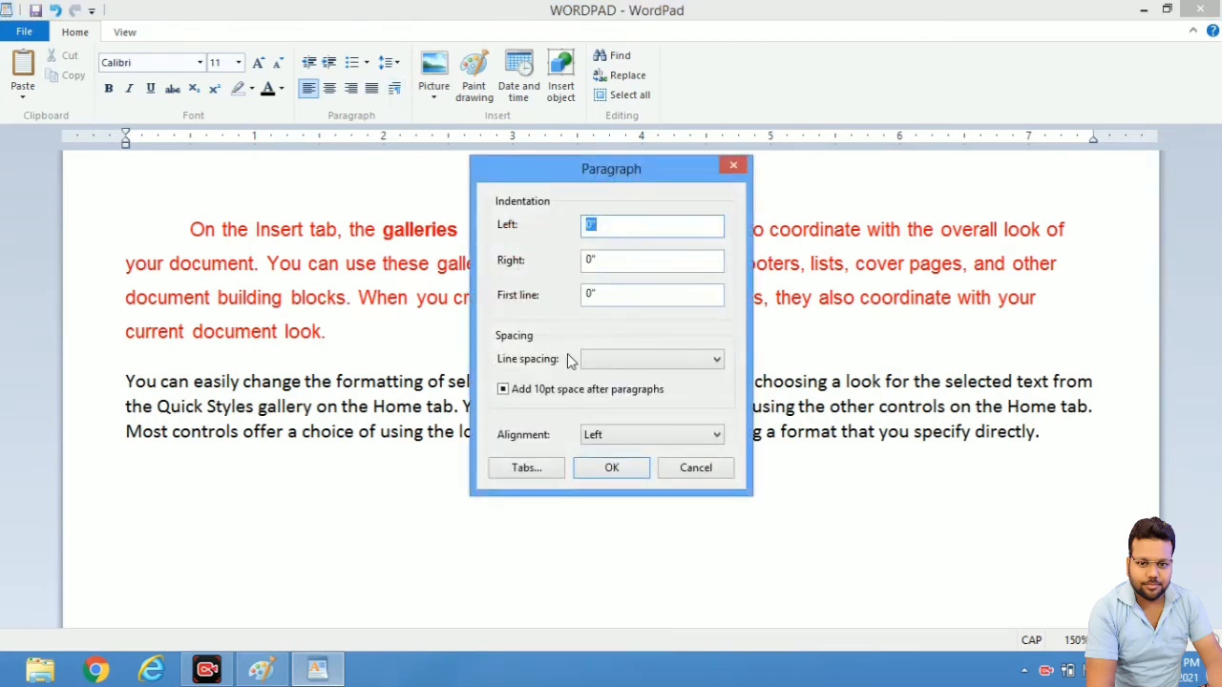
pyautogui.click(656, 356)
pyautogui.click(656, 356)
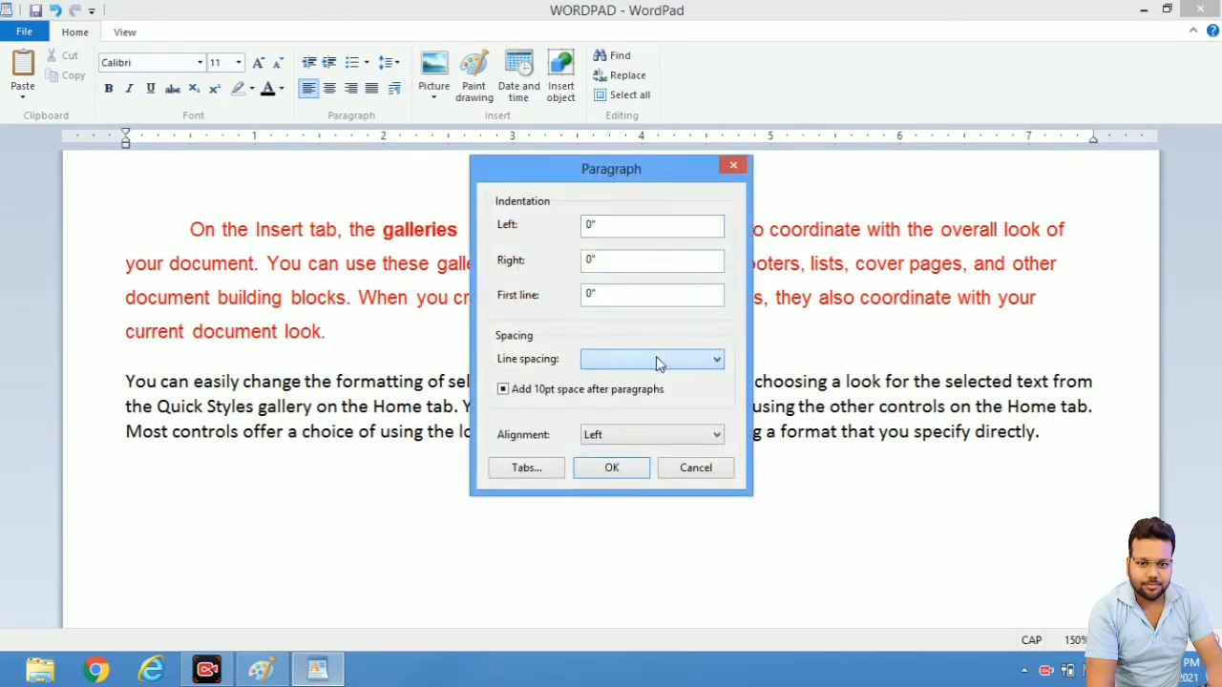
pyautogui.click(734, 164)
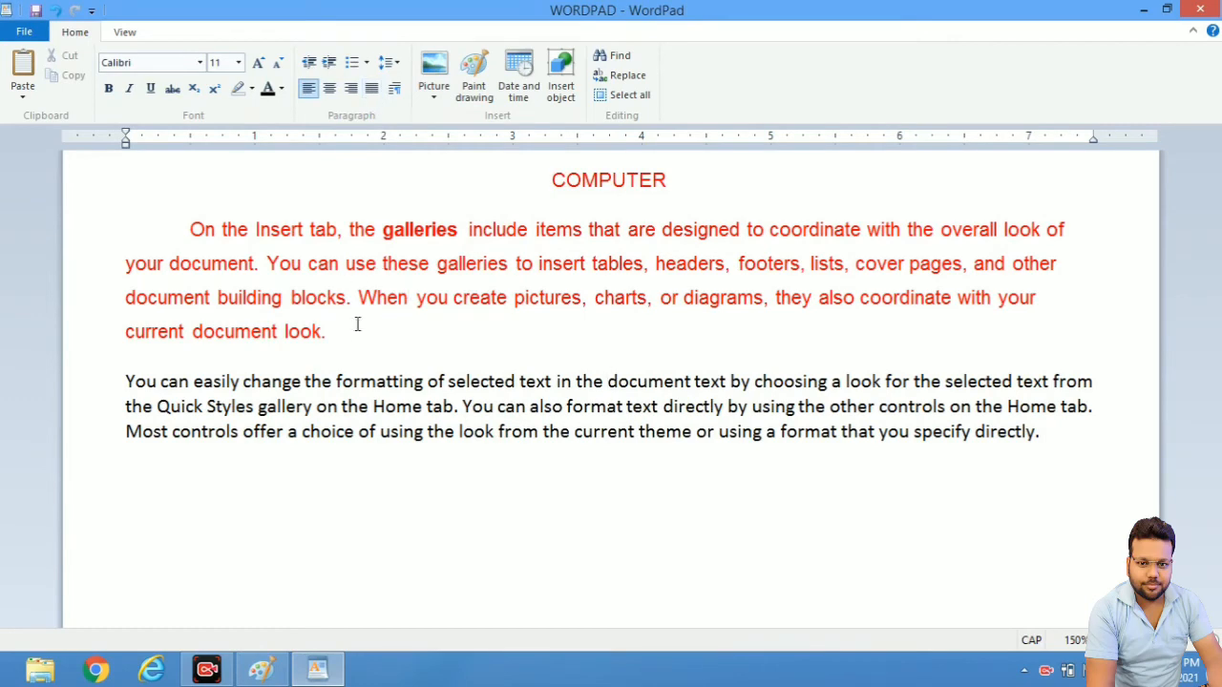
# Step: Reset the red paragraph's first-line indentation to 0 in the paragraph settings
pyautogui.moveTo(357, 325); pyautogui.dragTo(143, 230)
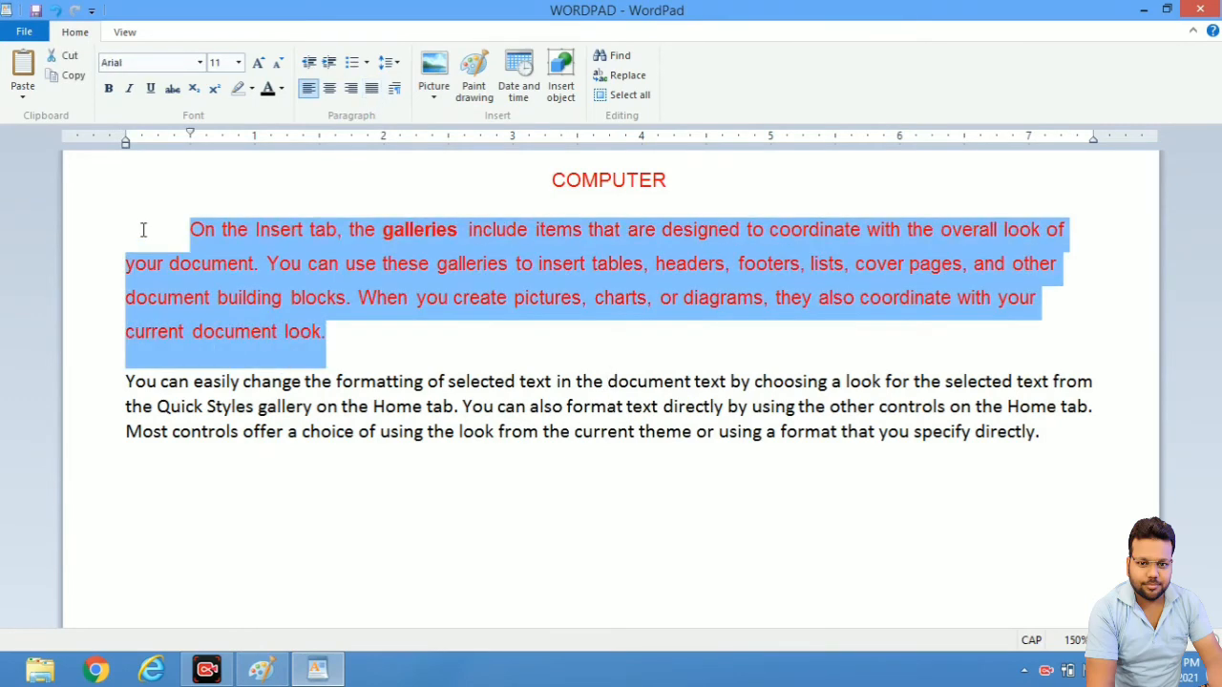
pyautogui.click(395, 88)
pyautogui.doubleClick(615, 294)
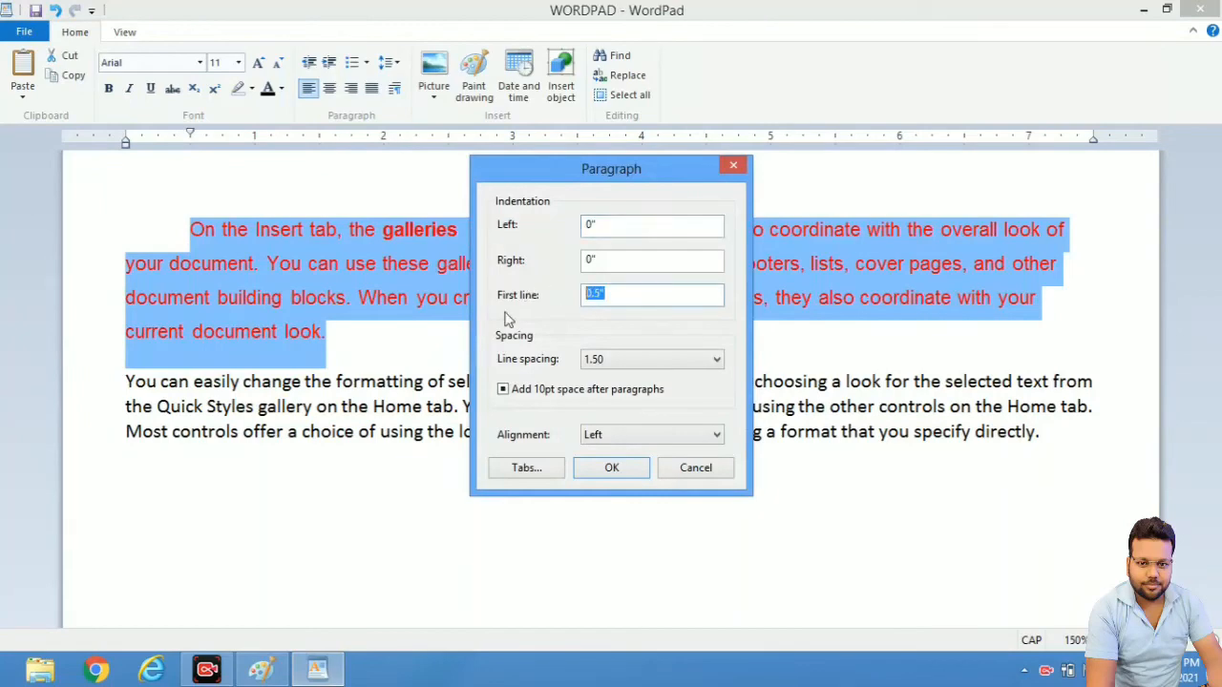
pyautogui.write('0')
pyautogui.click(621, 468)
pyautogui.click(368, 297)
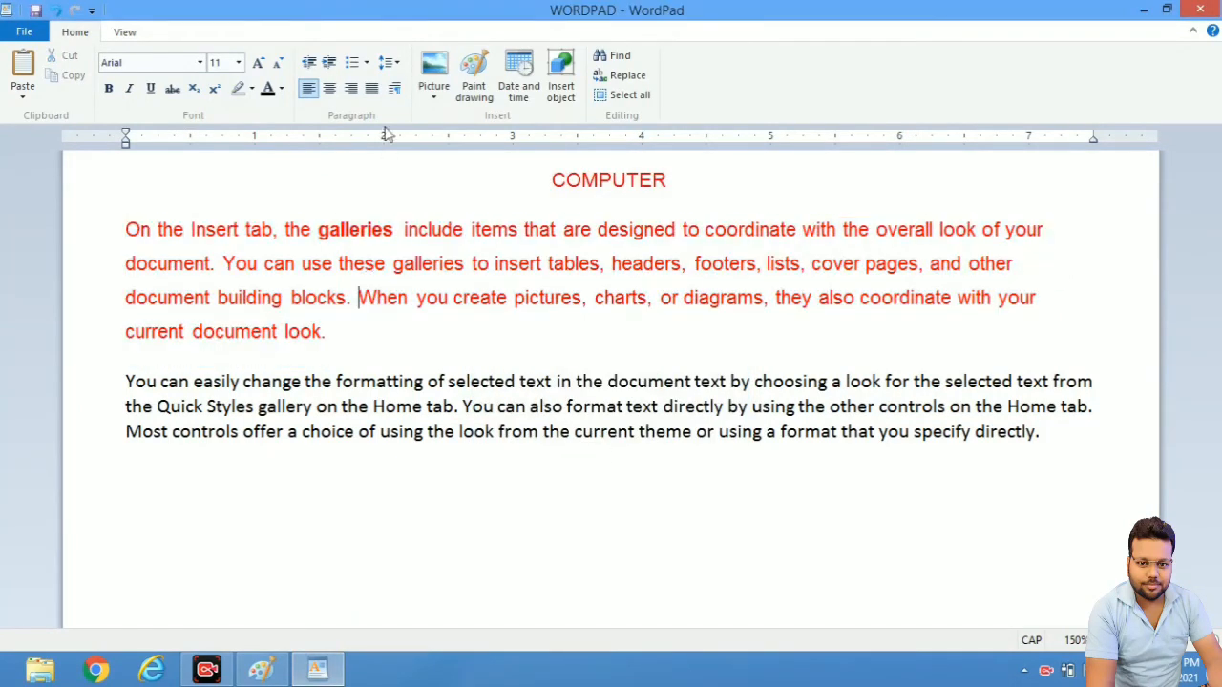
# Step: Justify the red paragraph and the black paragraph below it so their lines align at both margins
pyautogui.moveTo(362, 347); pyautogui.dragTo(145, 237)
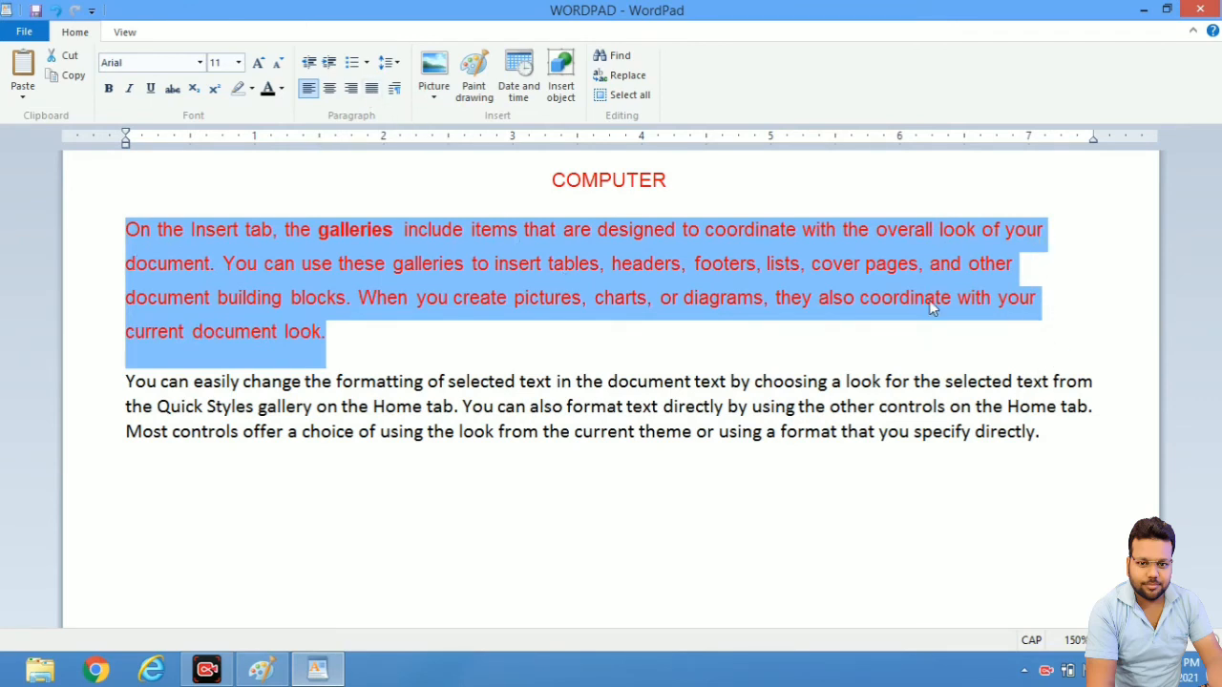
pyautogui.click(373, 90)
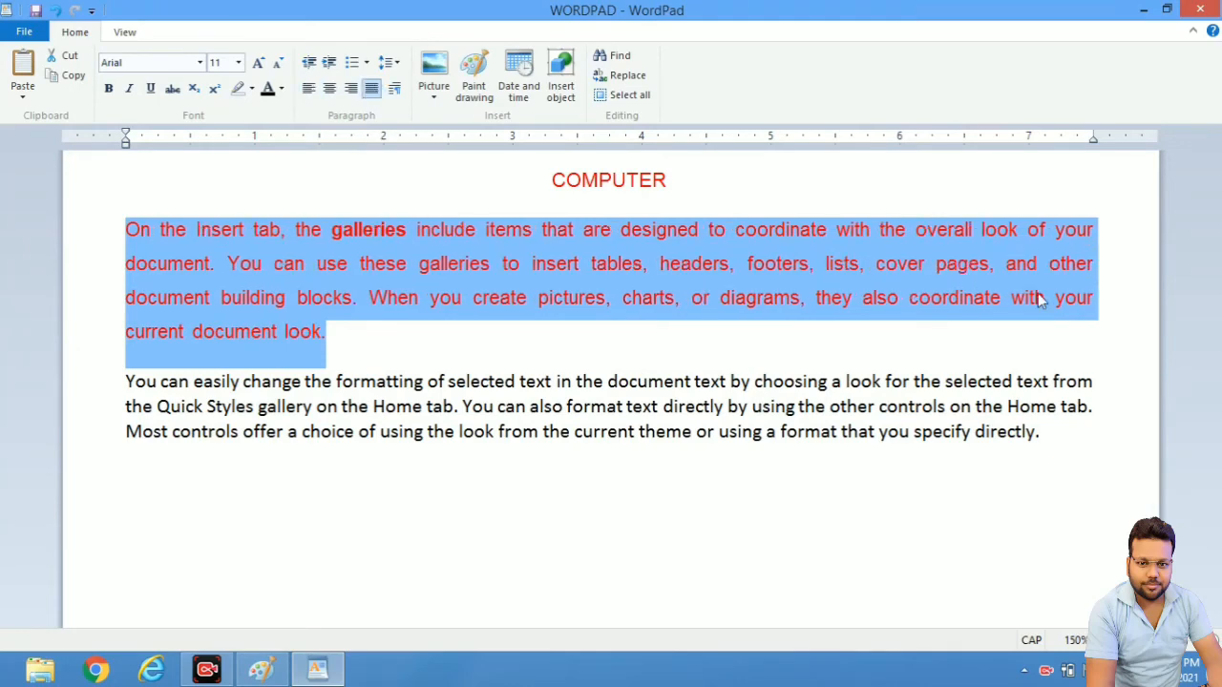
pyautogui.click(873, 406)
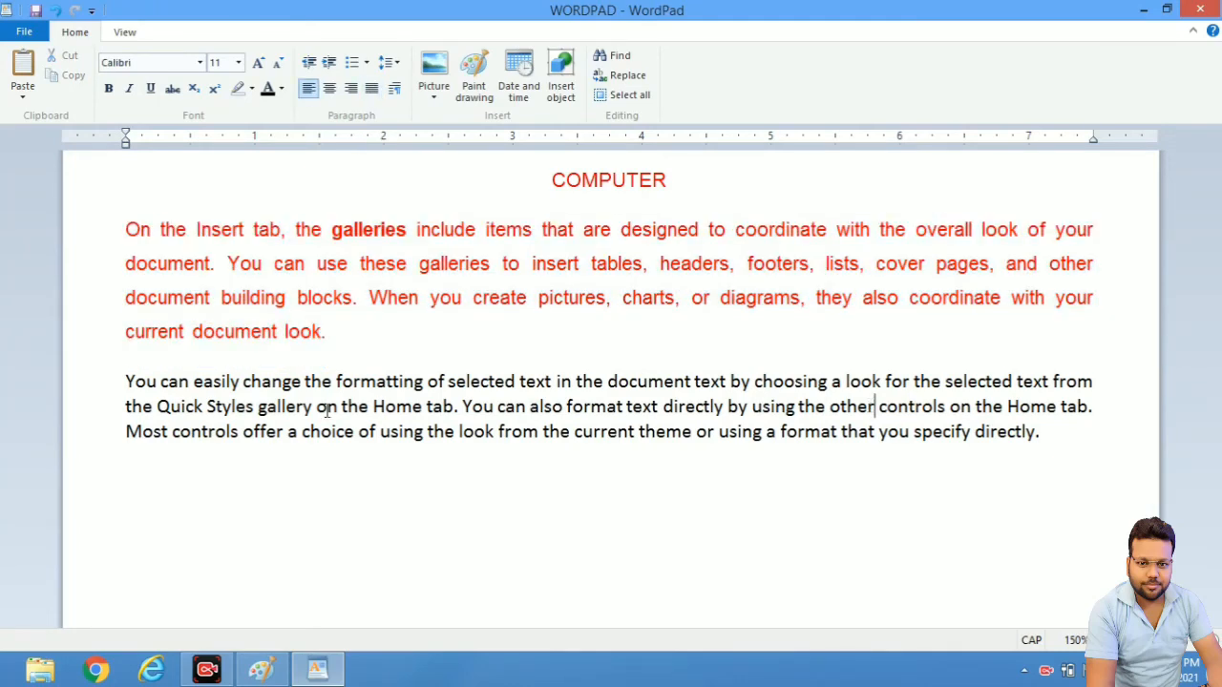
pyautogui.moveTo(124, 390); pyautogui.dragTo(199, 437)
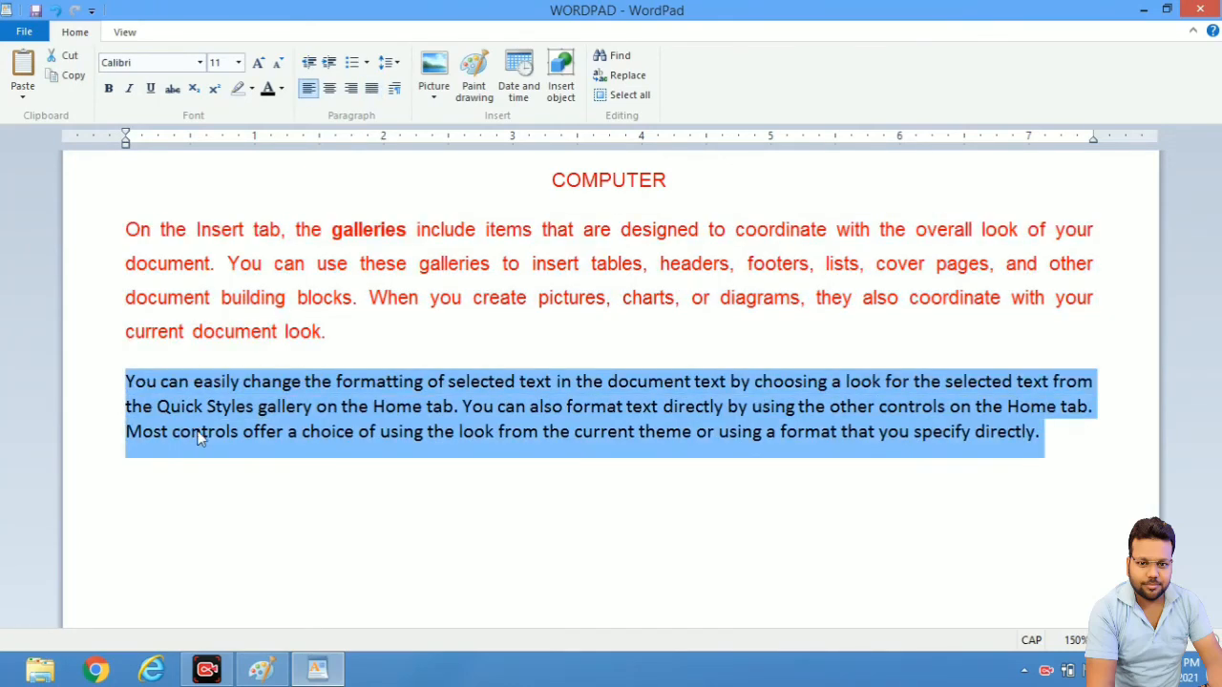
pyautogui.click(372, 87)
pyautogui.click(627, 431)
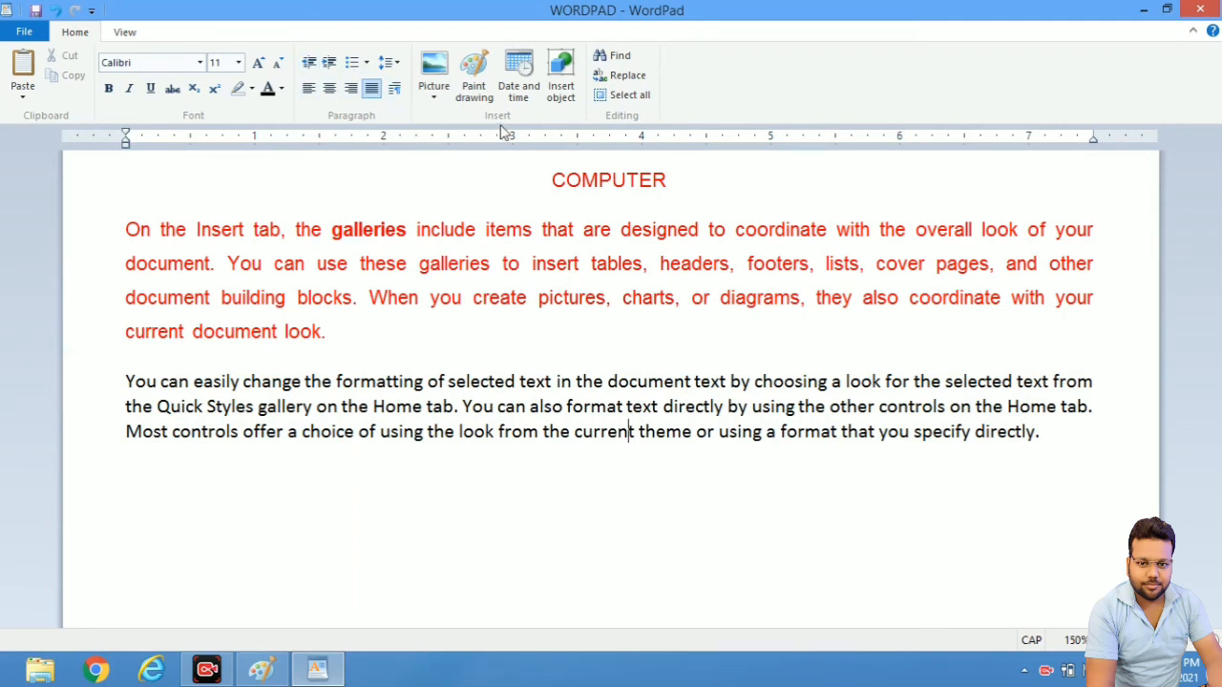
pyautogui.moveTo(441, 52); pyautogui.dragTo(529, 136)
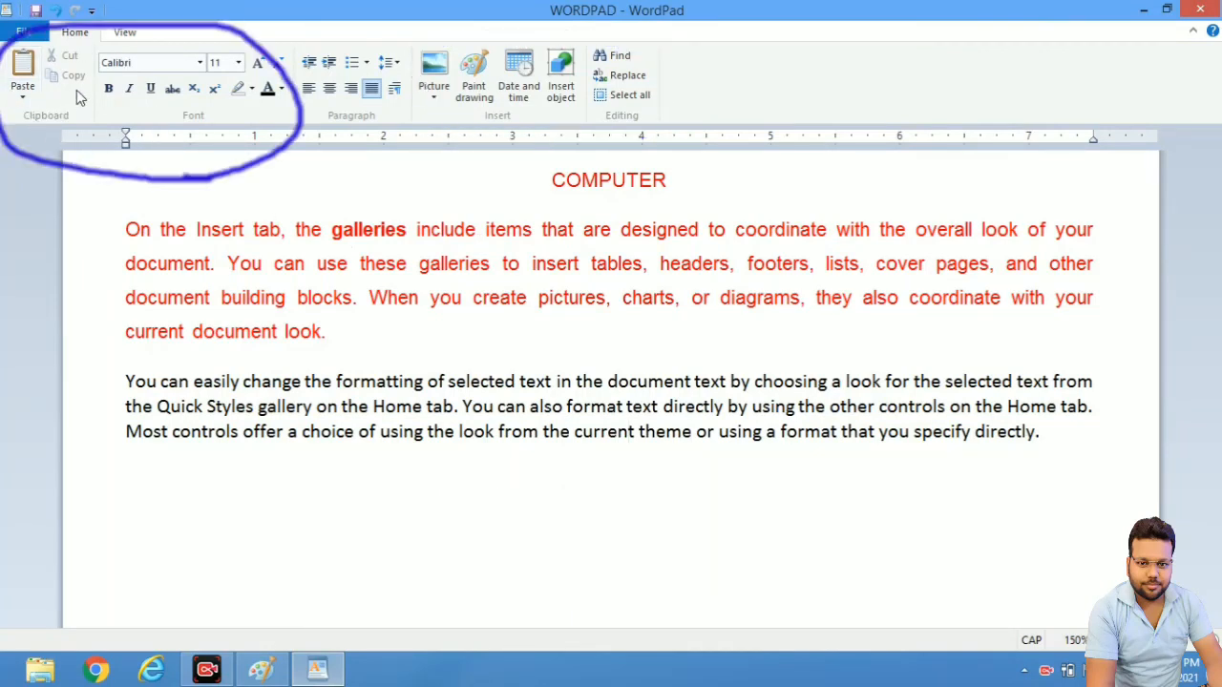
pyautogui.click(28, 97)
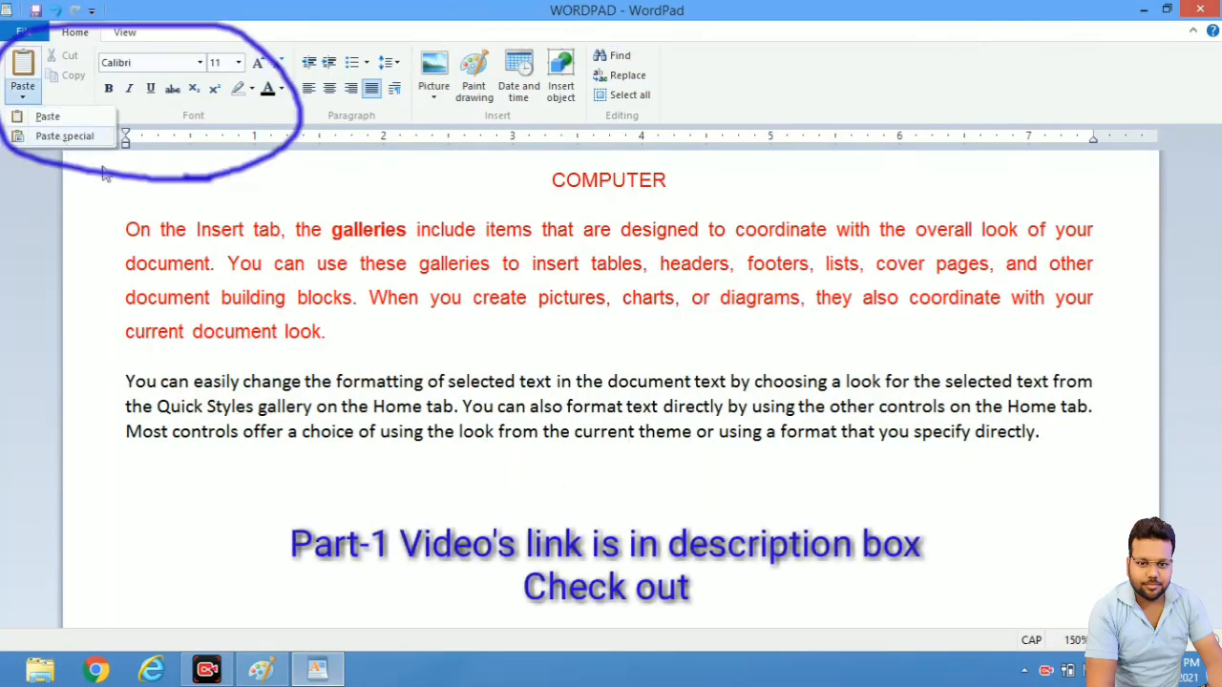
pyautogui.click(167, 208)
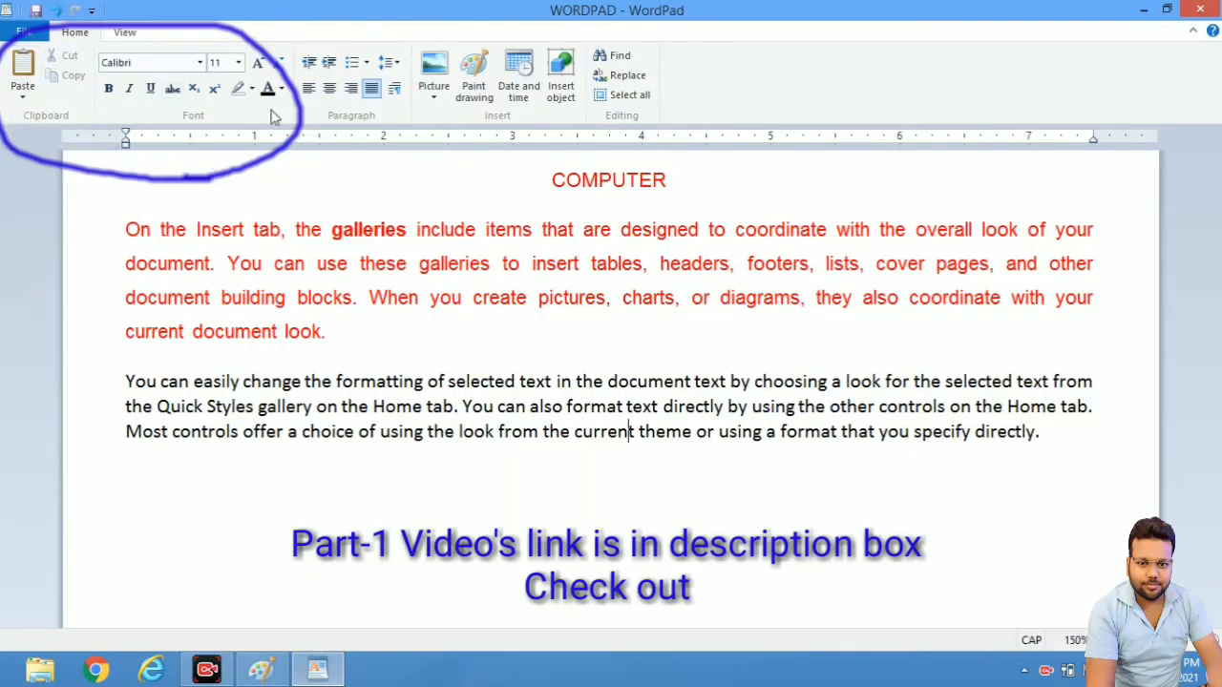